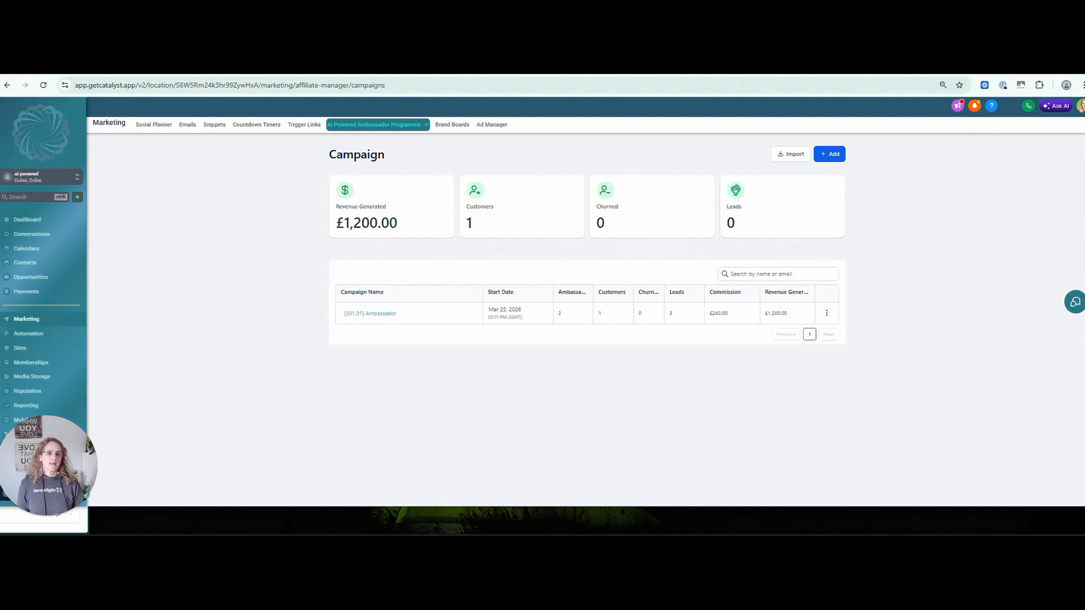
Review the checkout page of the 04. Purchase Pages funnel, then return to the Ambassador list.
{"action": "left_click", "coordinate": [162, 67]}
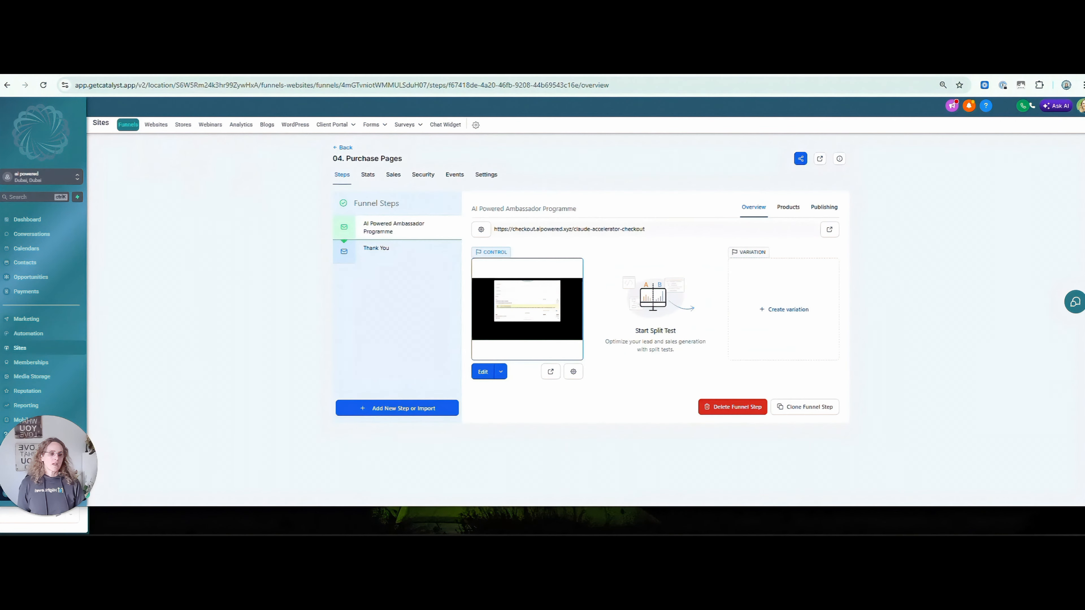
{"action": "left_click", "coordinate": [485, 371]}
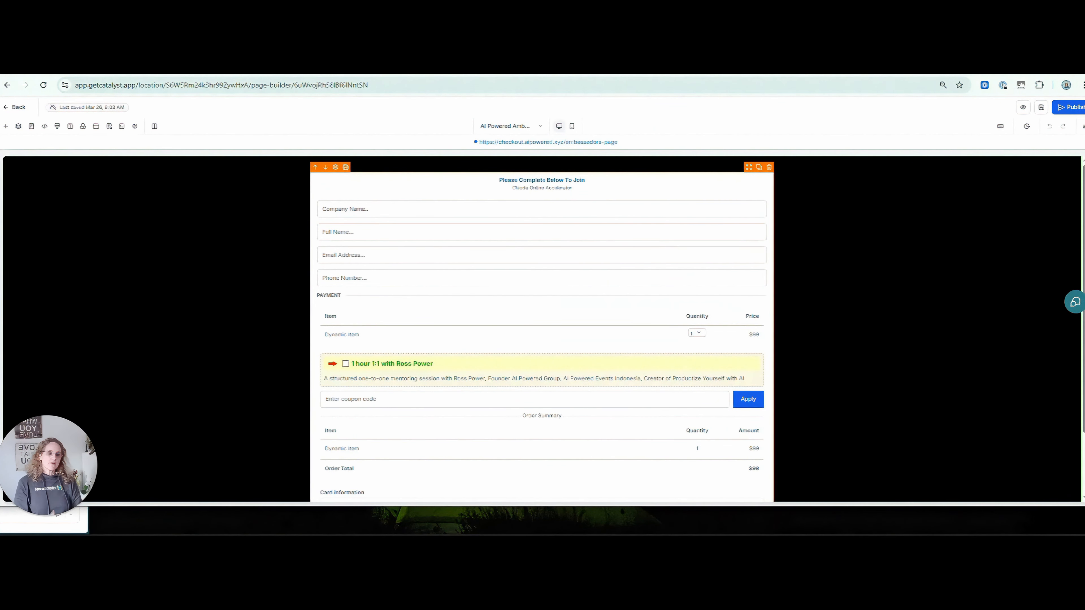
{"action": "scroll", "coordinate": [541, 329], "scroll_direction": "down", "scroll_amount": 2}
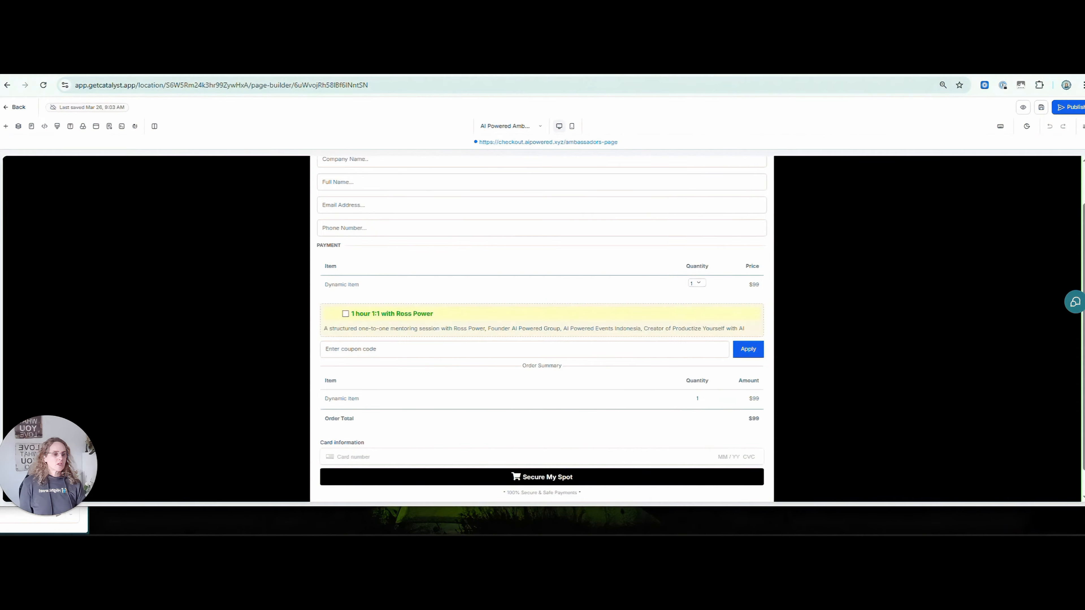
{"action": "scroll", "coordinate": [541, 329], "scroll_direction": "up", "scroll_amount": 2}
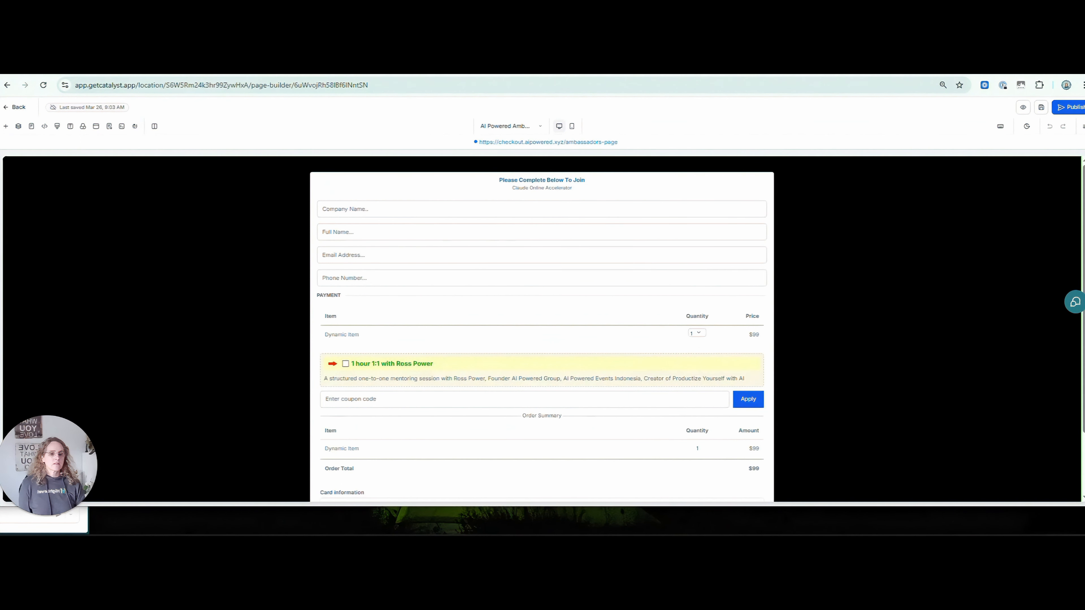
{"action": "left_click", "coordinate": [158, 67]}
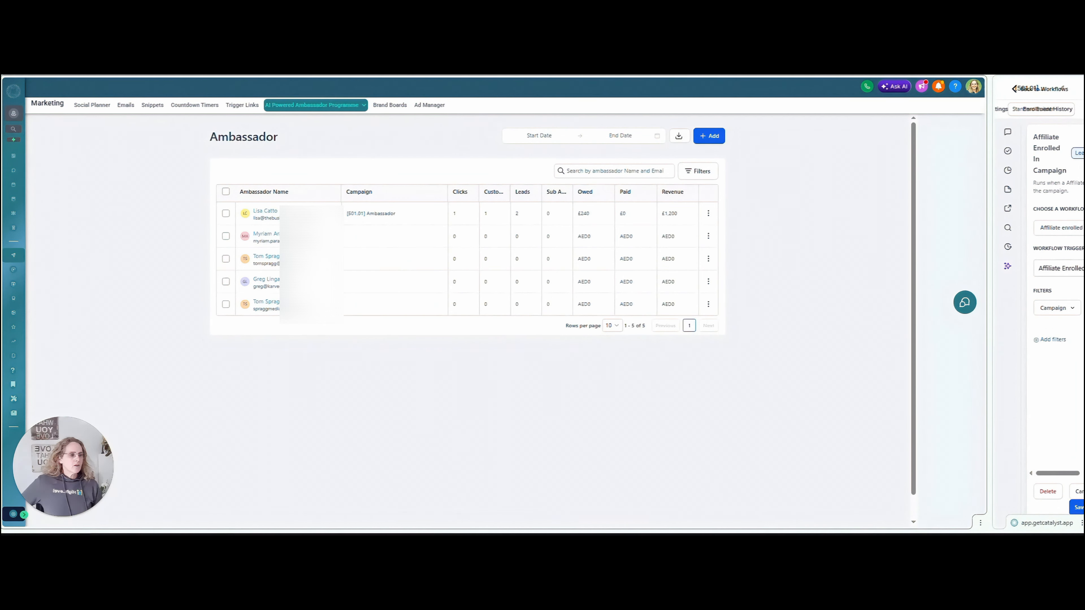
Add a new ambassador with email and names to [501.01] Ambassador, then widen the workflow pane.
{"action": "left_click", "coordinate": [708, 136]}
{"action": "left_click", "coordinate": [724, 155]}
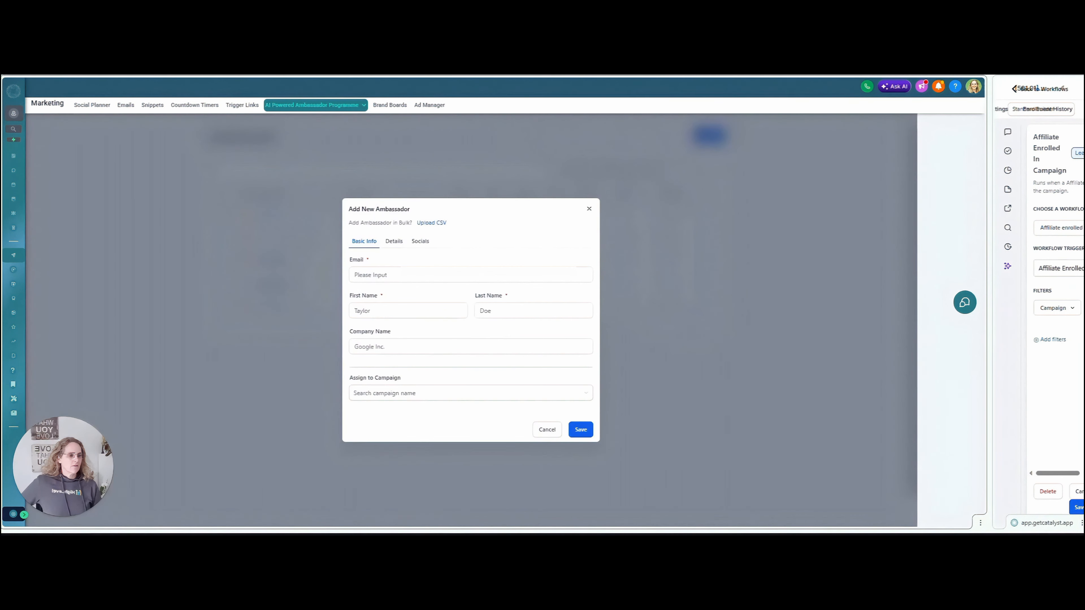
{"action": "left_click", "coordinate": [424, 278]}
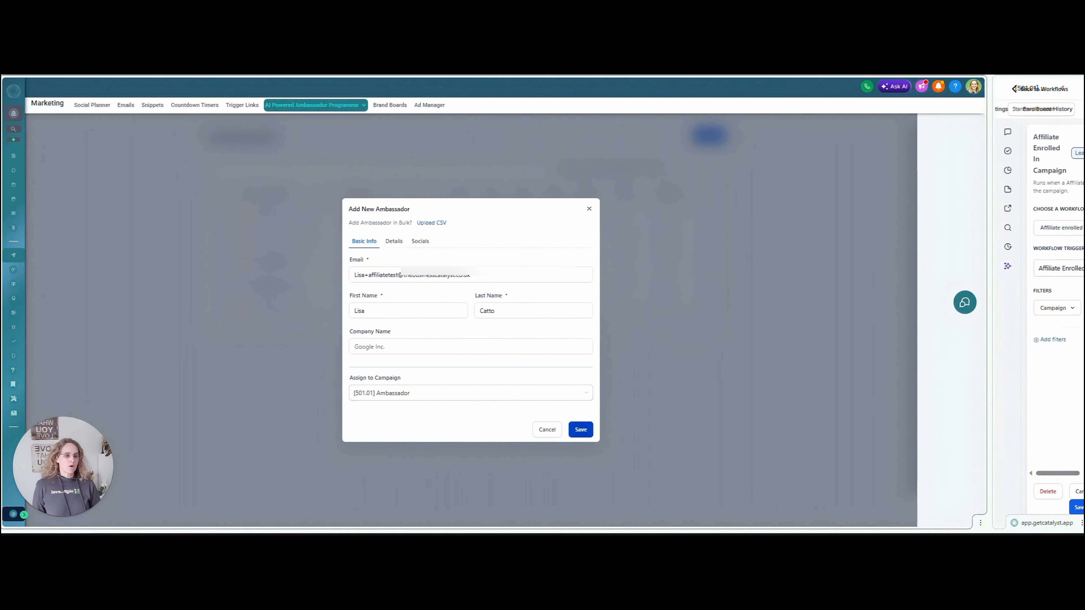
{"action": "left_click", "coordinate": [398, 276]}
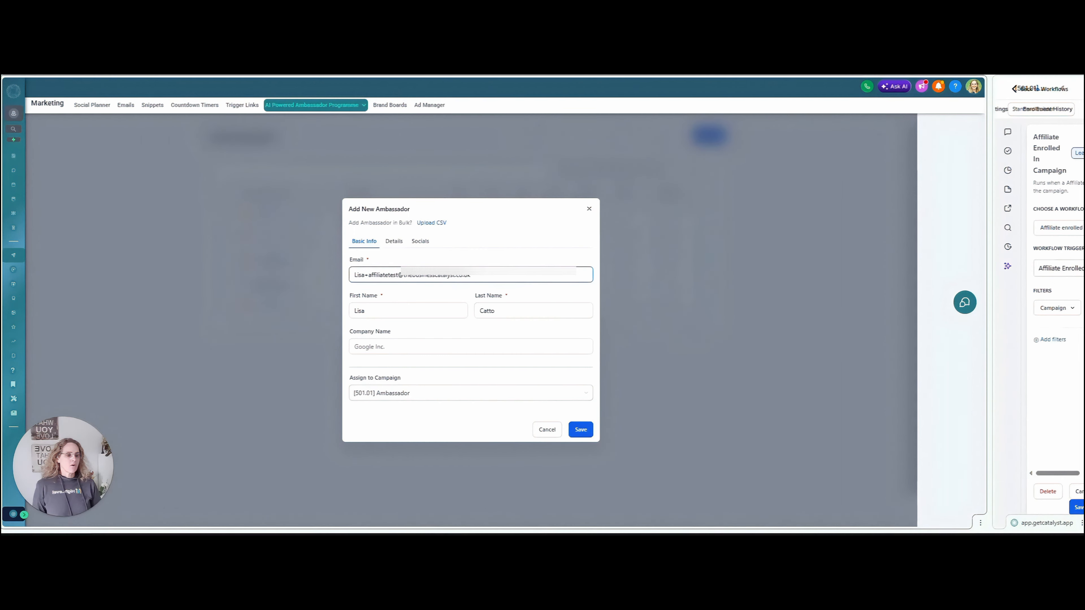
{"action": "left_click_drag", "start_coordinate": [398, 275], "coordinate": [348, 274]}
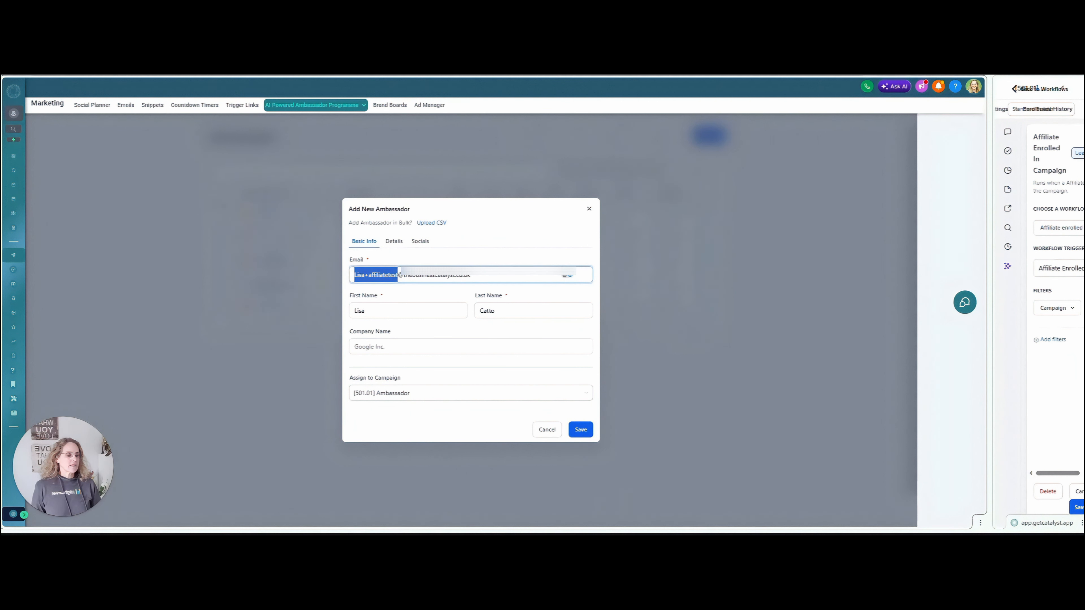
{"action": "left_click", "coordinate": [578, 429]}
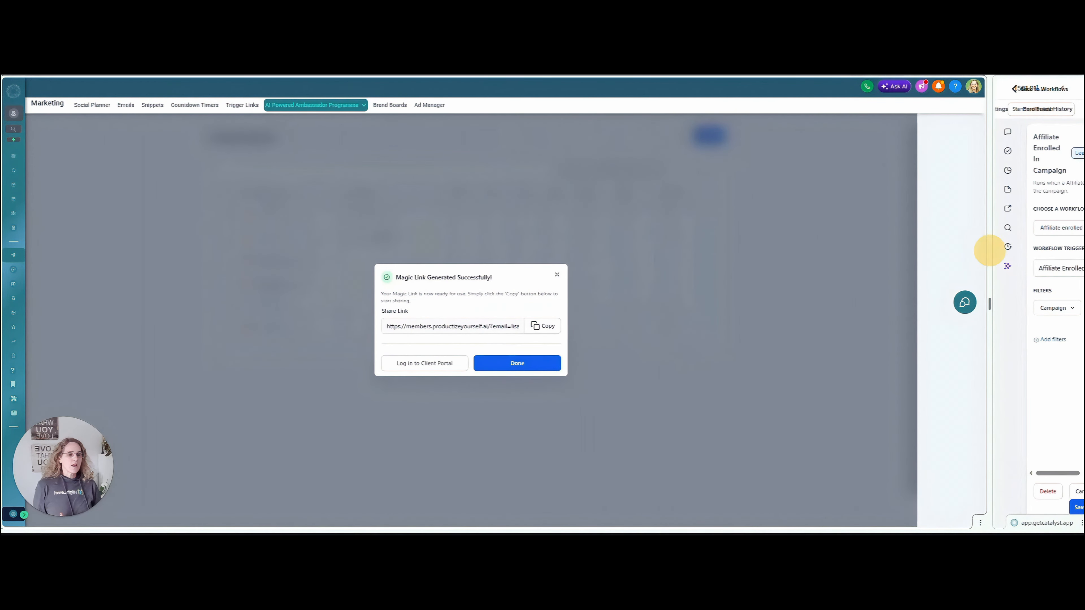
{"action": "left_click_drag", "start_coordinate": [988, 251], "coordinate": [87, 286]}
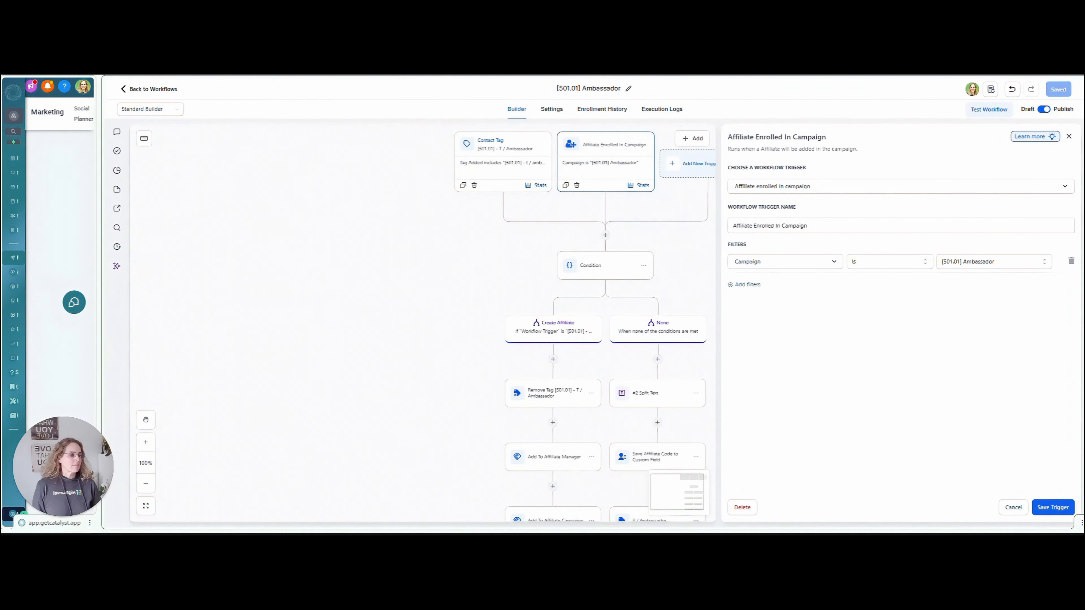
Inspect the Contact Tag trigger without changes and select the #2 Split Text step.
{"action": "key", "text": "Escape"}
{"action": "left_click", "coordinate": [492, 160]}
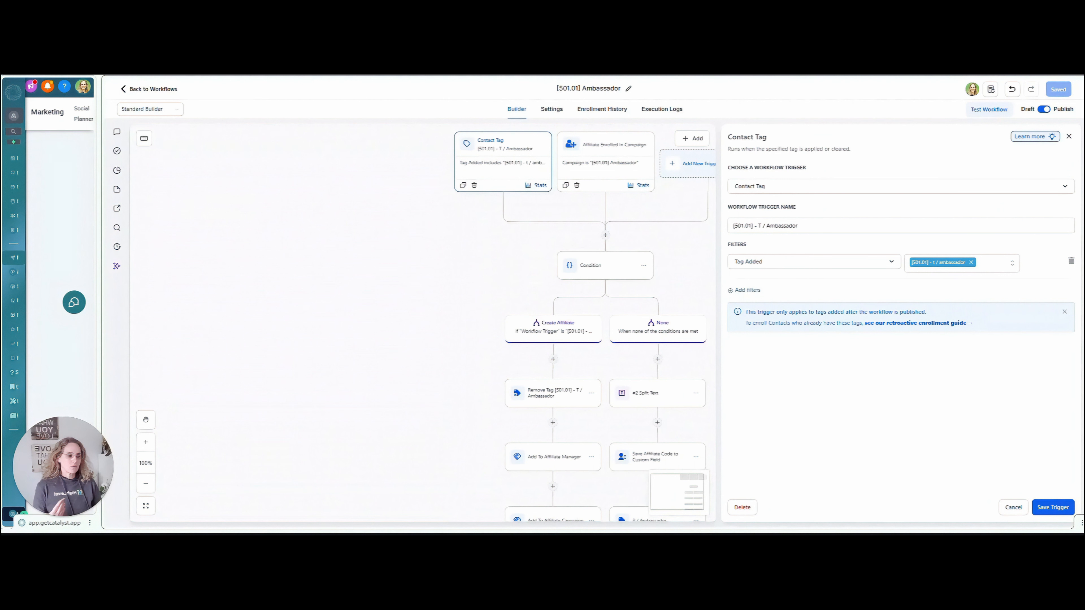
{"action": "left_click", "coordinate": [1012, 507]}
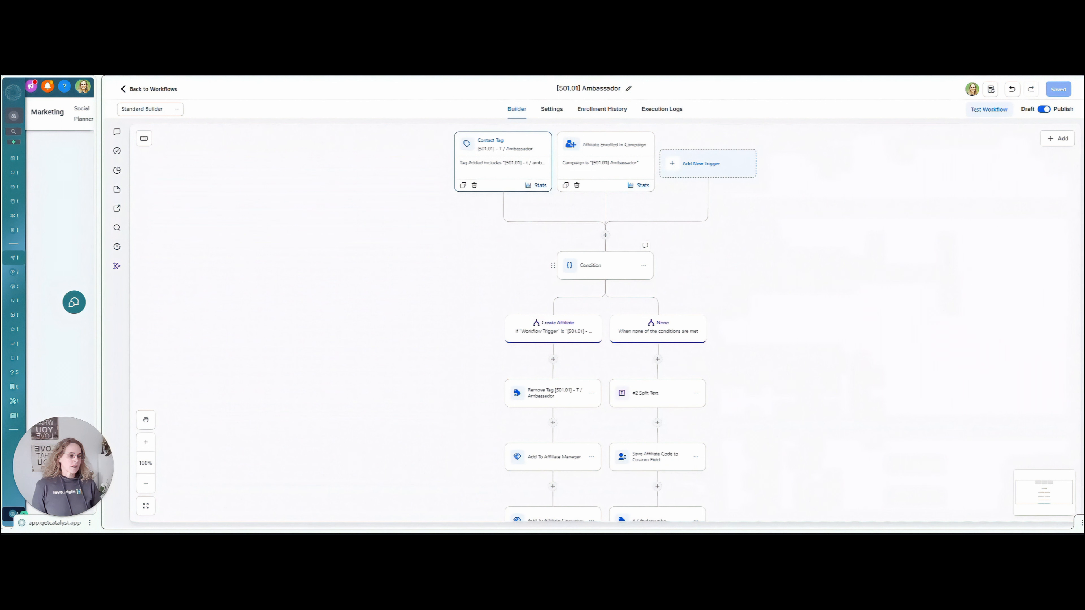
{"action": "left_click", "coordinate": [657, 392]}
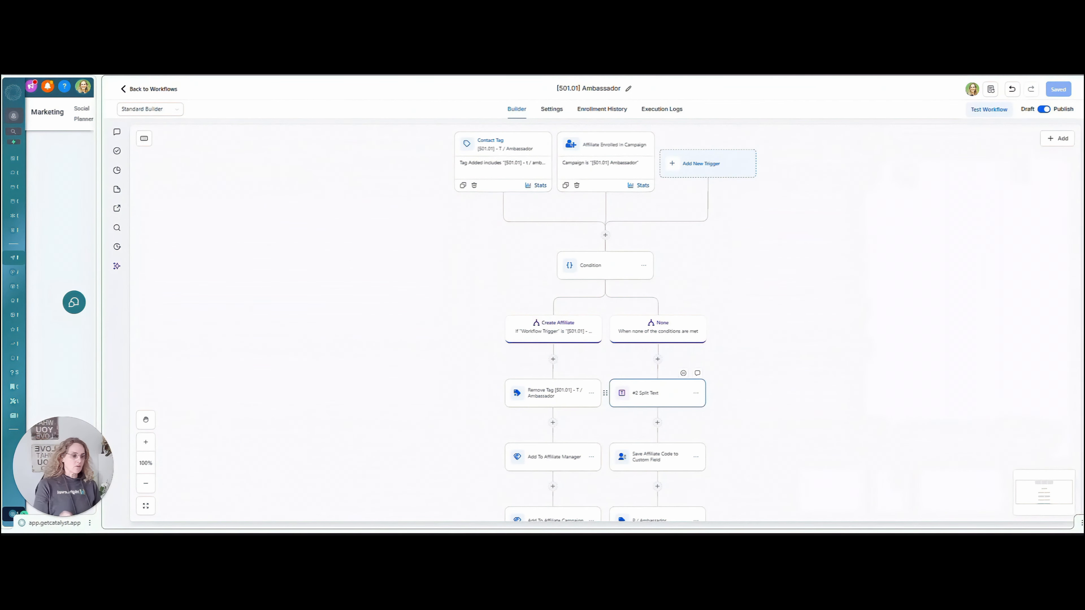
Open the #2 Text Formatter step settings with action type Split Text.
{"action": "left_click", "coordinate": [645, 393]}
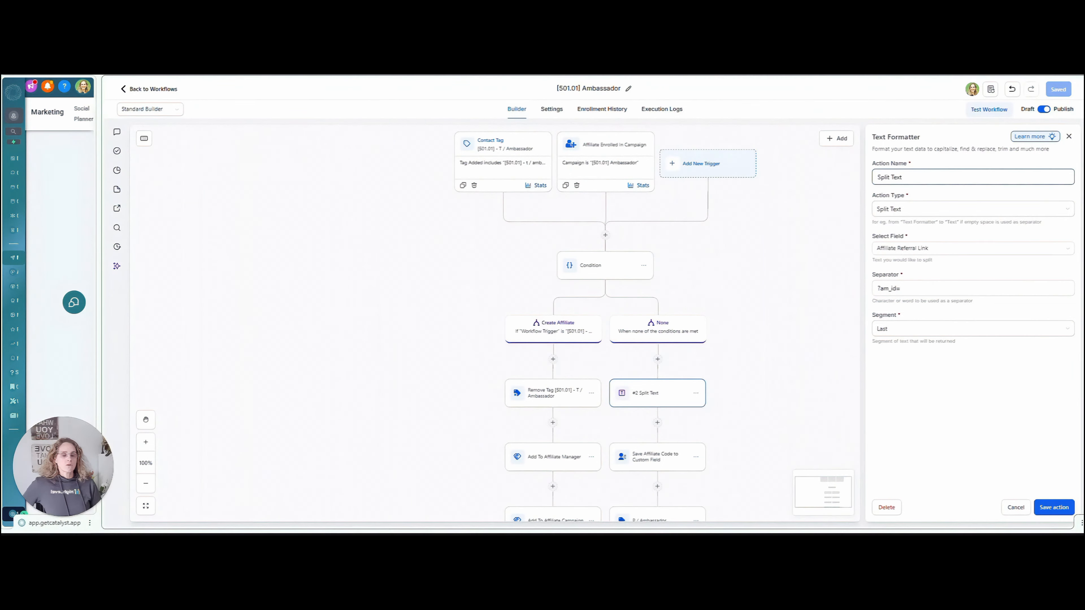
{"action": "left_click_drag", "start_coordinate": [872, 136], "coordinate": [902, 149]}
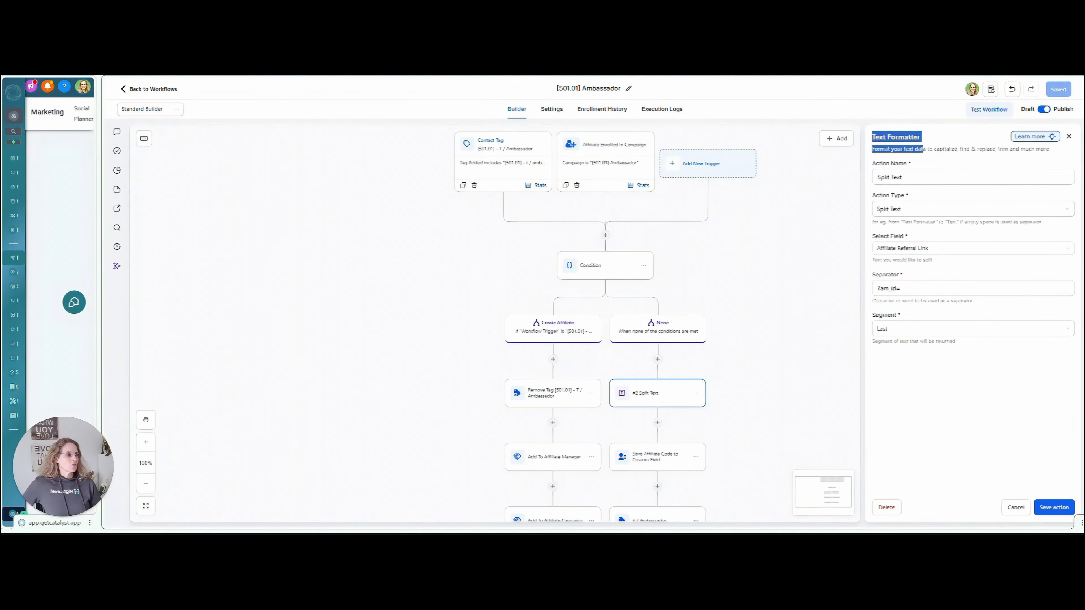
{"action": "left_click", "coordinate": [911, 177]}
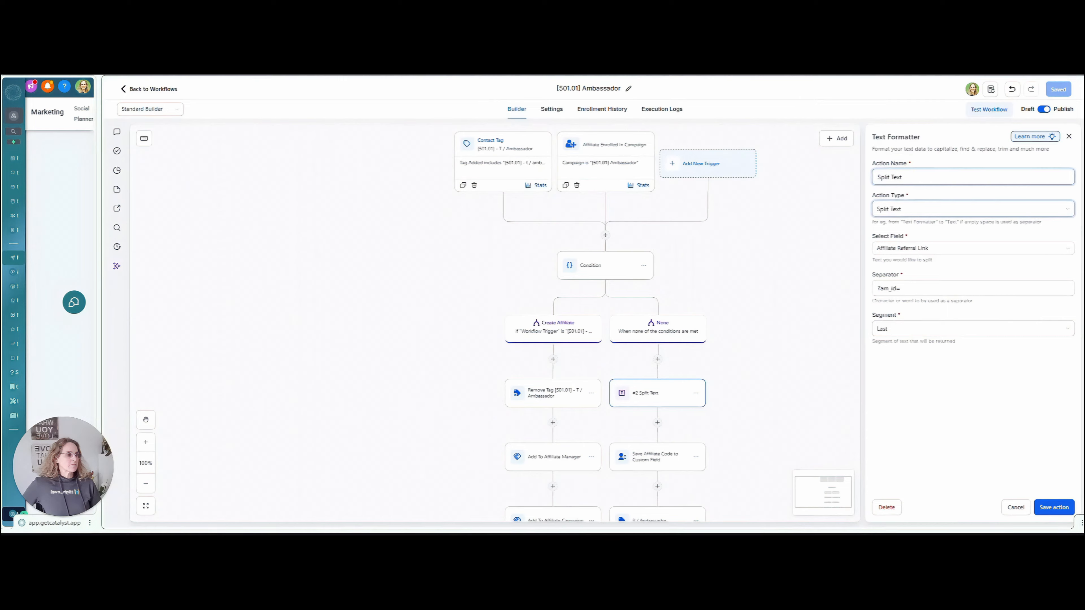
{"action": "left_click", "coordinate": [931, 209]}
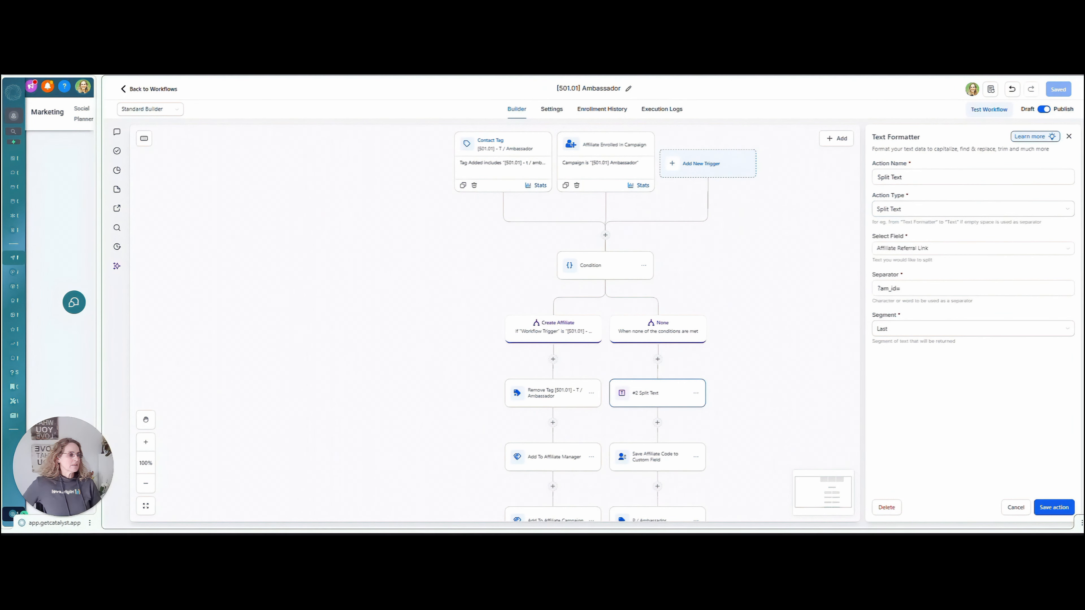
Split the Affiliate Referral Link field at ?am_id= and return the Last segment.
{"action": "left_click", "coordinate": [918, 248]}
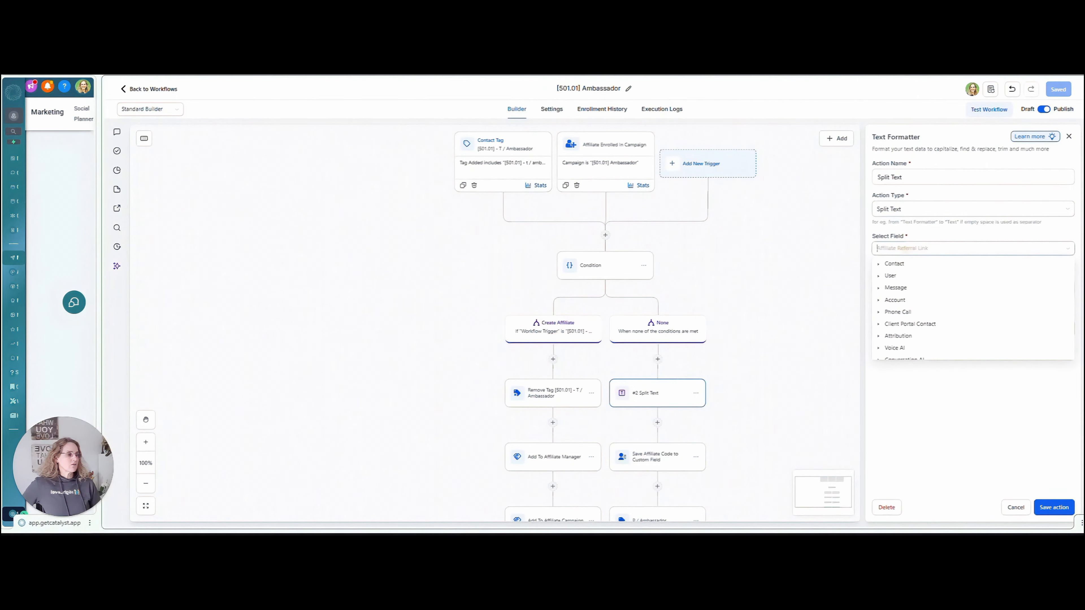
{"action": "left_click", "coordinate": [926, 248]}
{"action": "left_click", "coordinate": [927, 248]}
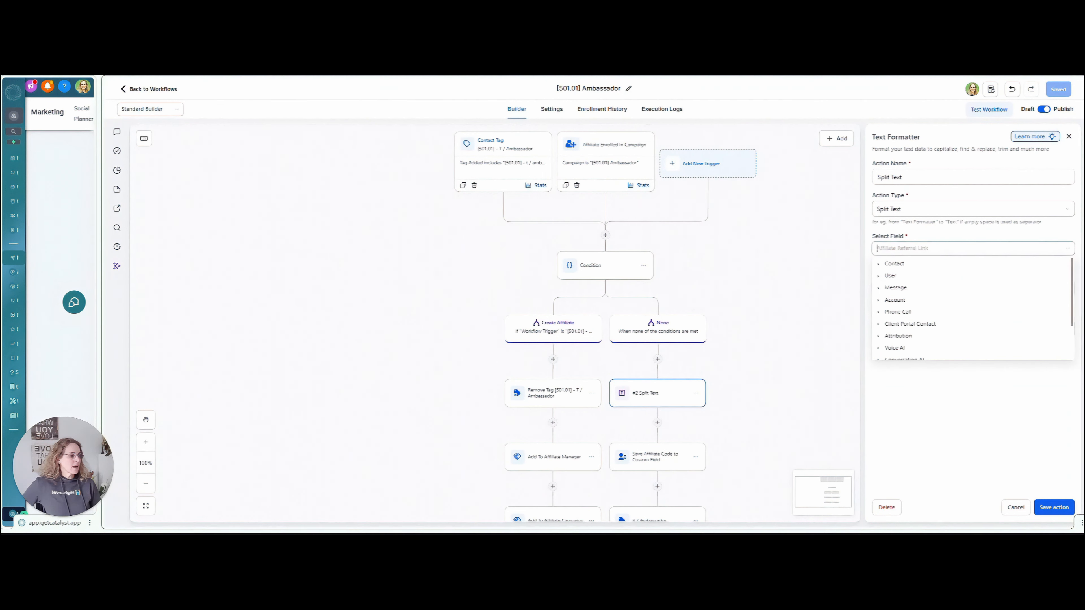
{"action": "left_click_drag", "start_coordinate": [1070, 284], "coordinate": [1072, 315]}
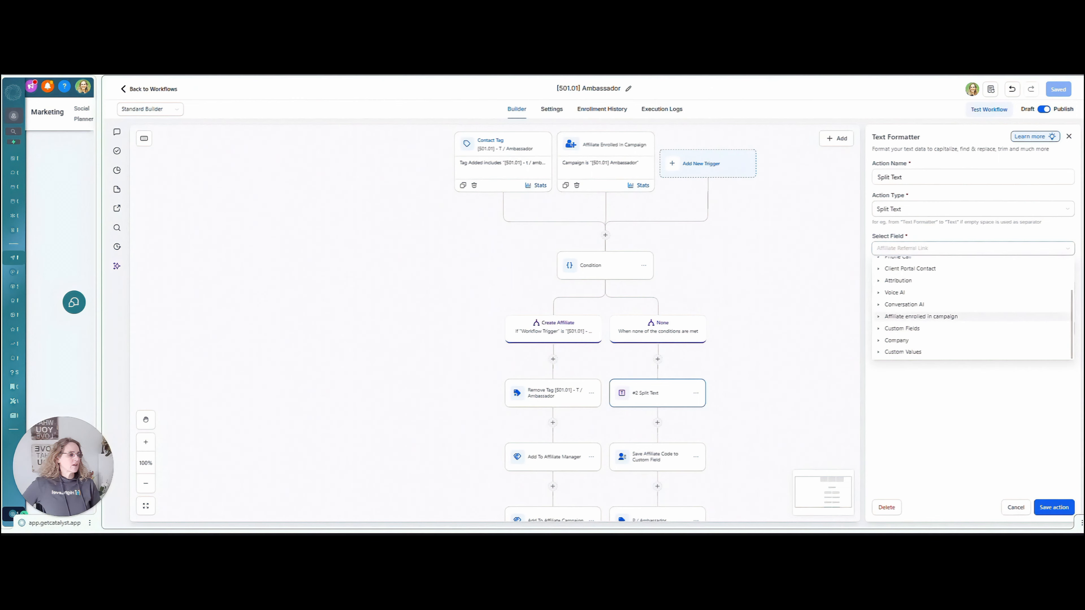
{"action": "left_click", "coordinate": [920, 316]}
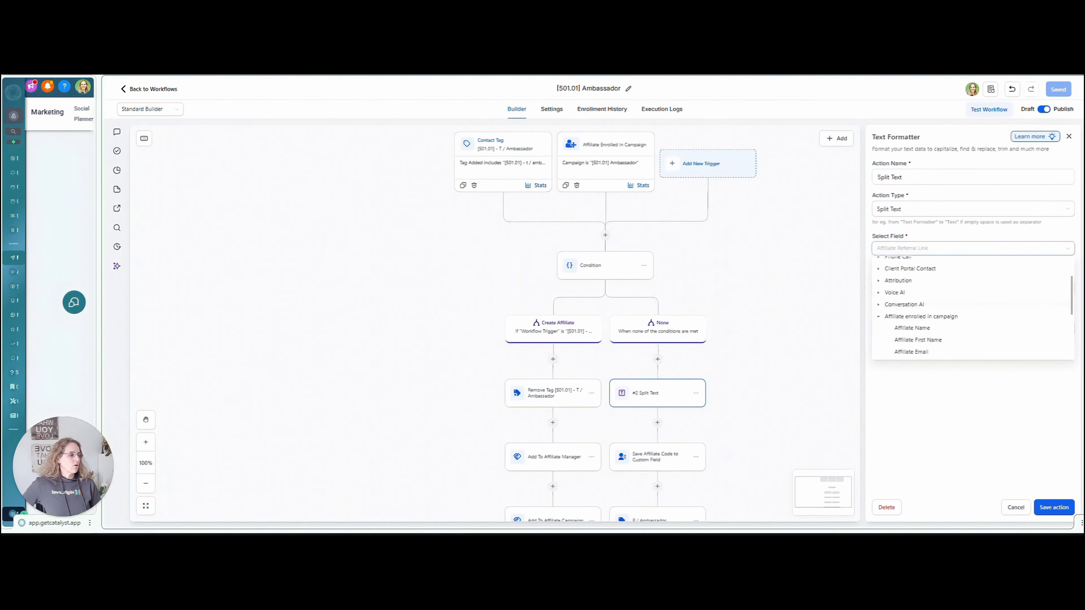
{"action": "scroll", "coordinate": [1070, 312], "scroll_direction": "down", "scroll_amount": 1}
{"action": "scroll", "coordinate": [1069, 313], "scroll_direction": "down", "scroll_amount": 1}
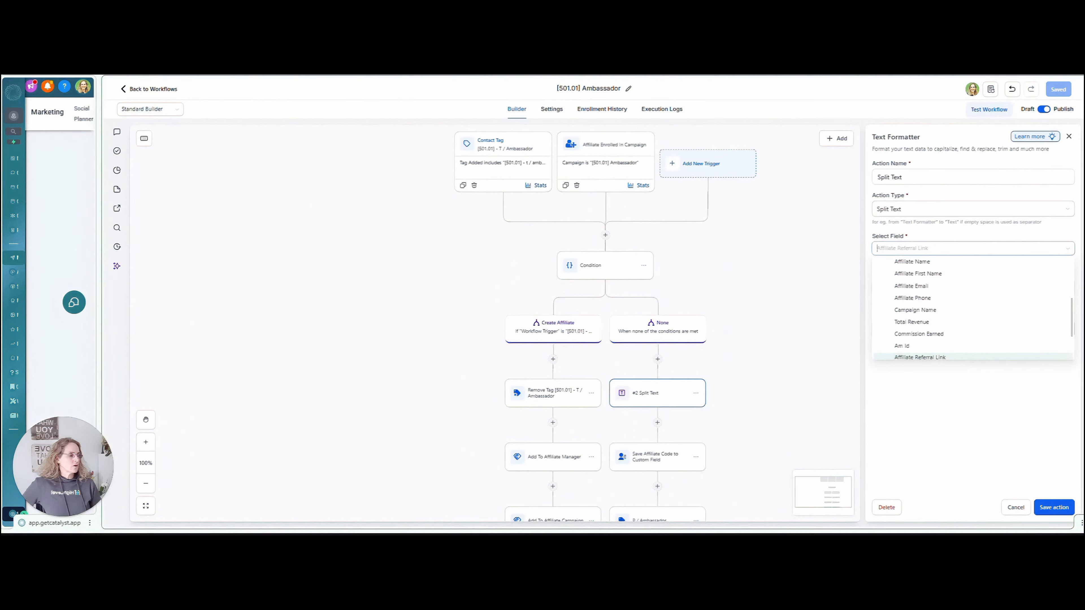
{"action": "left_click", "coordinate": [919, 358]}
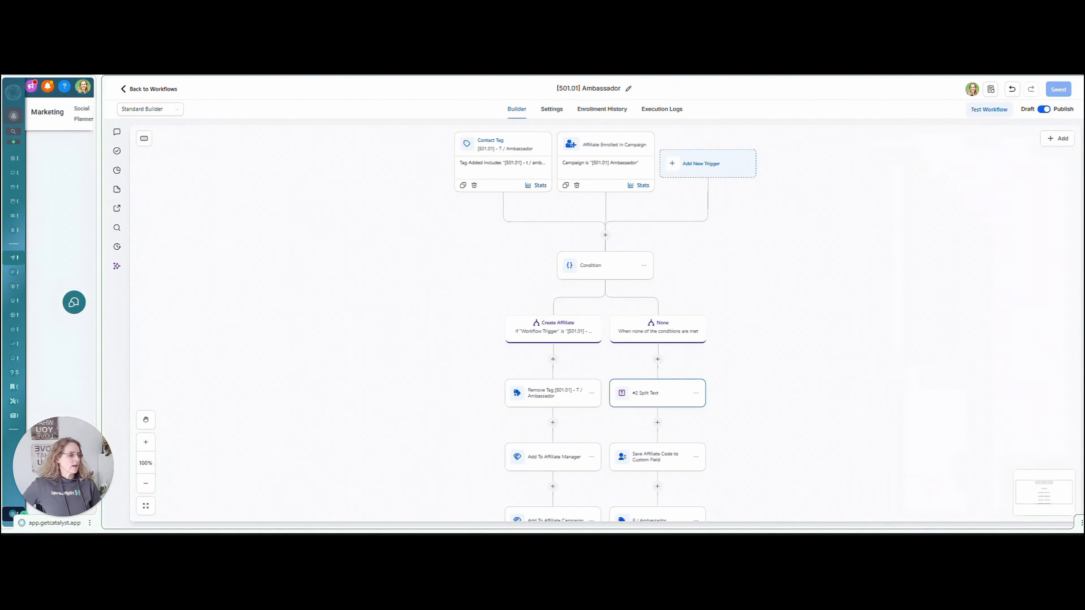
{"action": "left_click", "coordinate": [726, 387]}
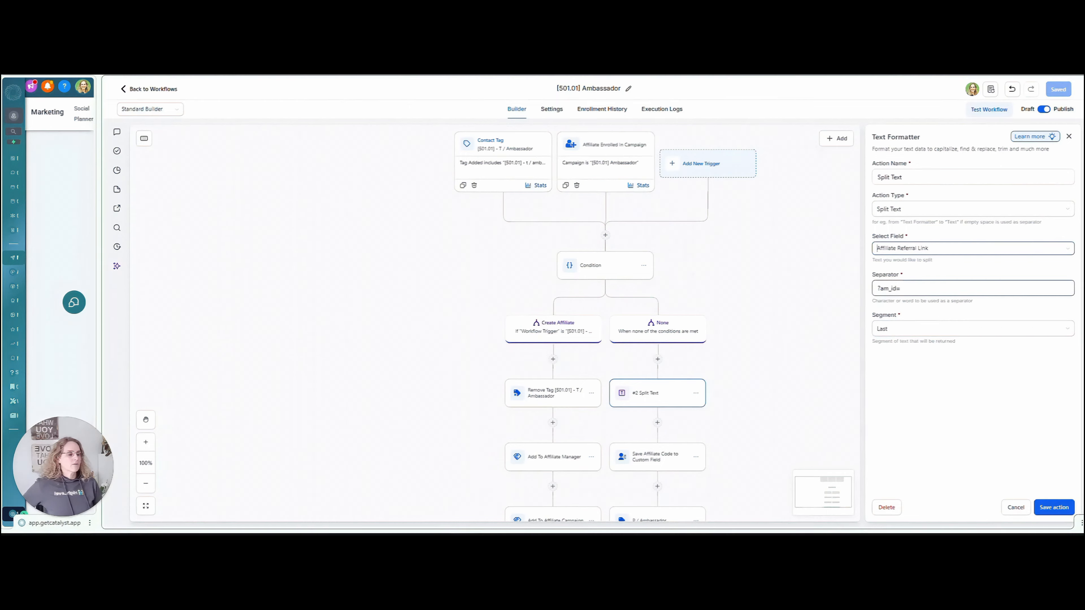
{"action": "left_click_drag", "start_coordinate": [900, 289], "coordinate": [848, 316]}
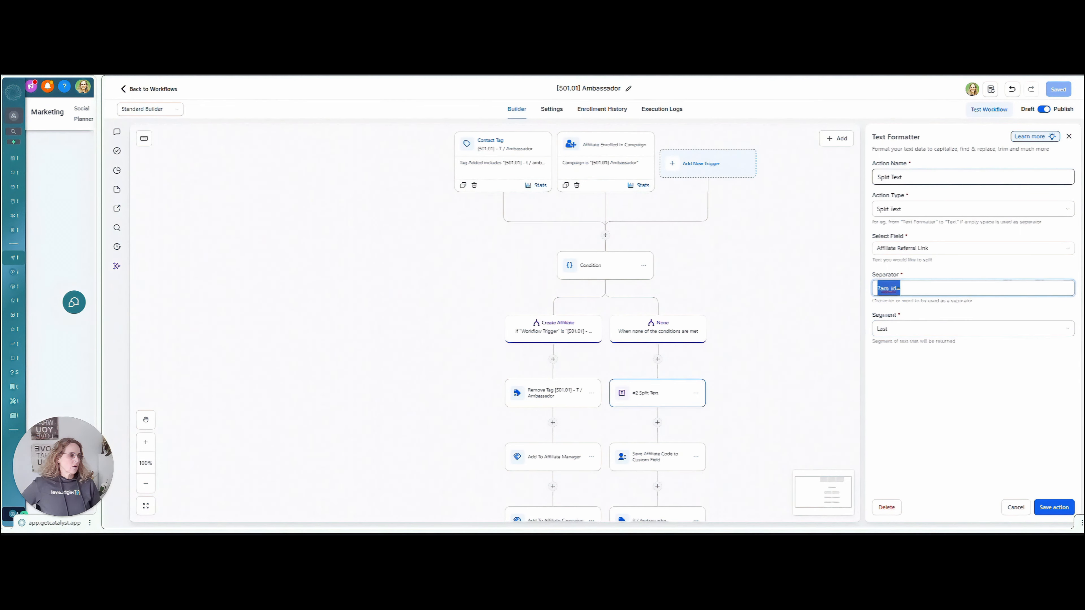
{"action": "left_click", "coordinate": [931, 383]}
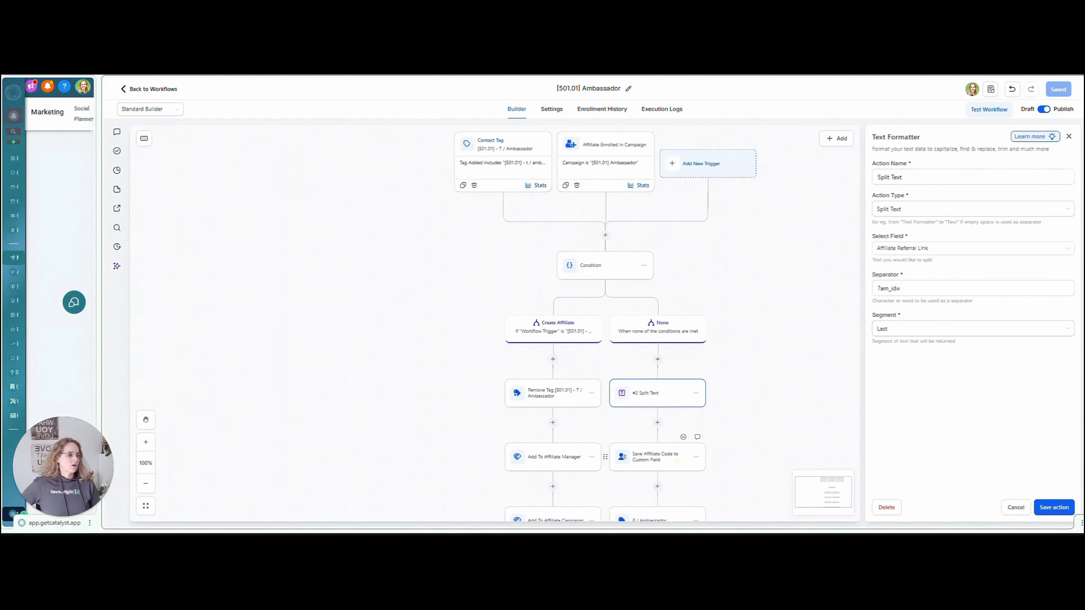
Set the Save Affiliate Code step's value to the Text Formatter {{text_formatter.2.result}} custom value.
{"action": "left_click", "coordinate": [677, 461]}
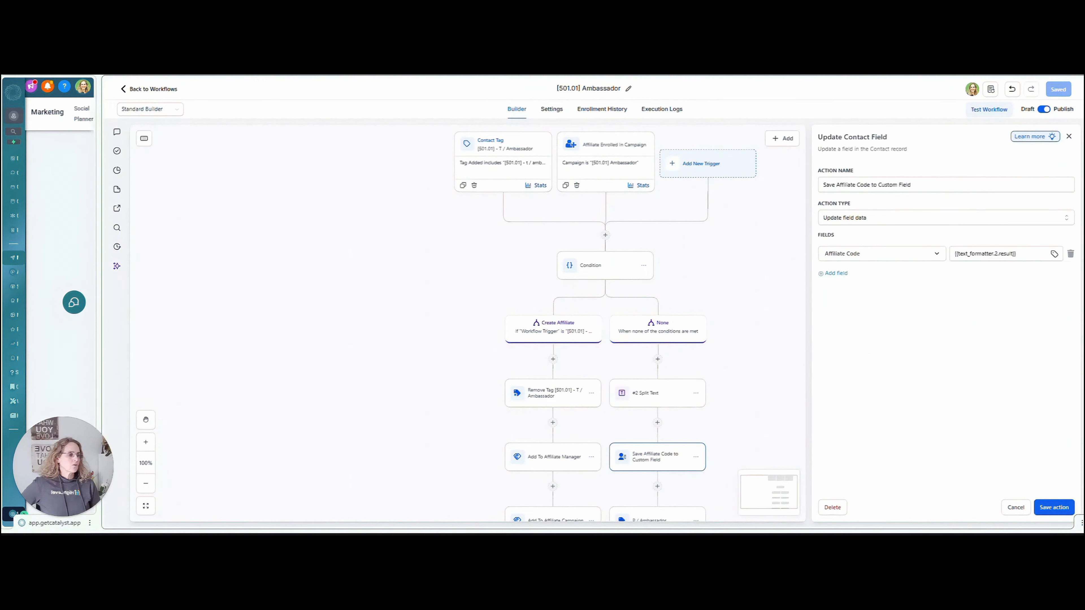
{"action": "left_click_drag", "start_coordinate": [1016, 253], "coordinate": [956, 253]}
{"action": "left_click", "coordinate": [1054, 253]}
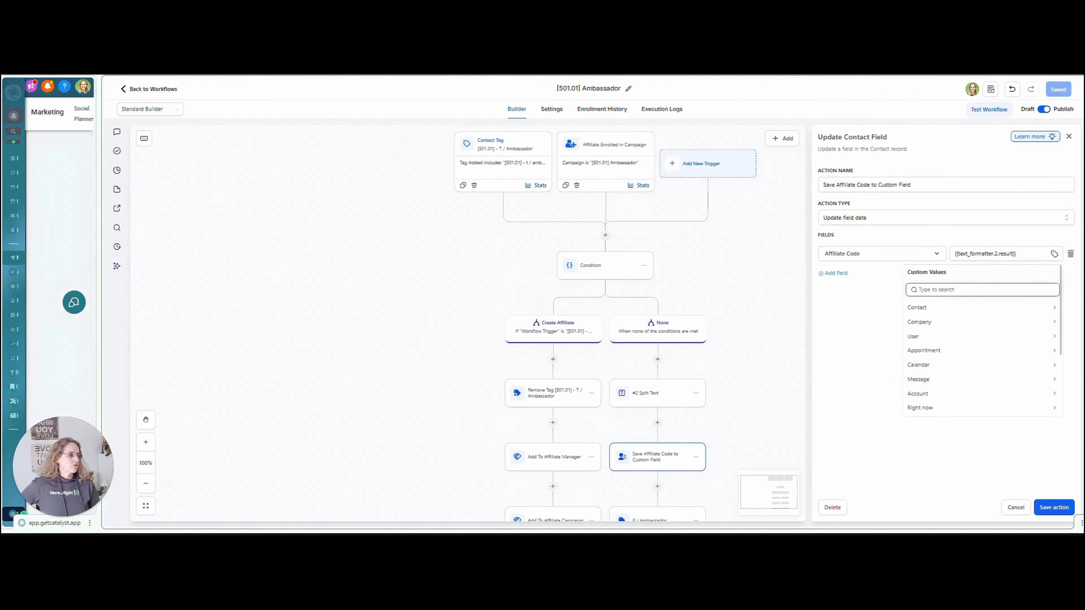
{"action": "scroll", "coordinate": [1065, 363], "scroll_direction": "down", "scroll_amount": 2}
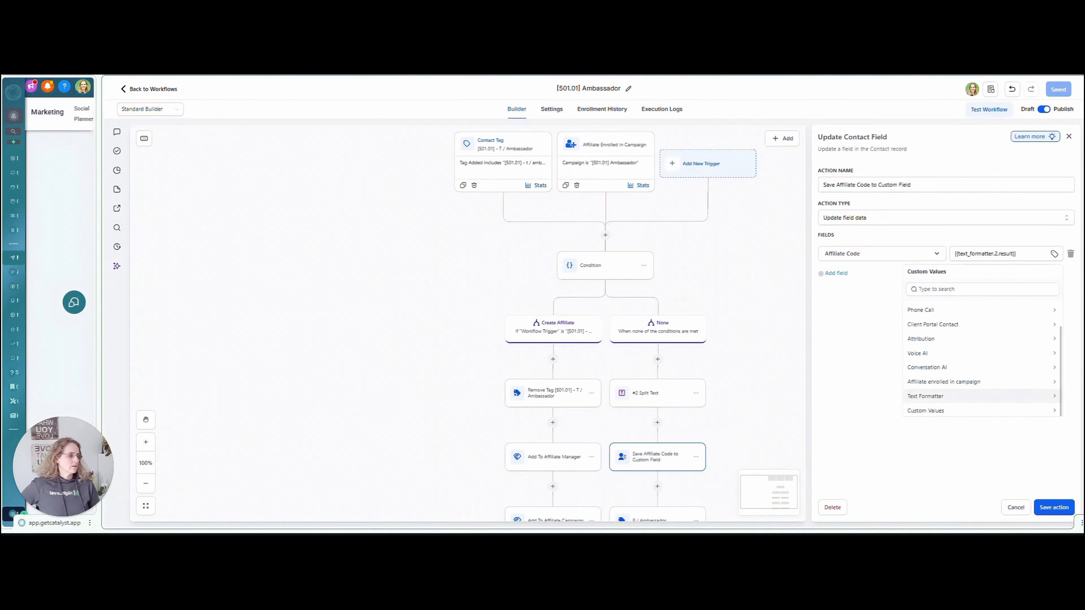
{"action": "left_click", "coordinate": [927, 396]}
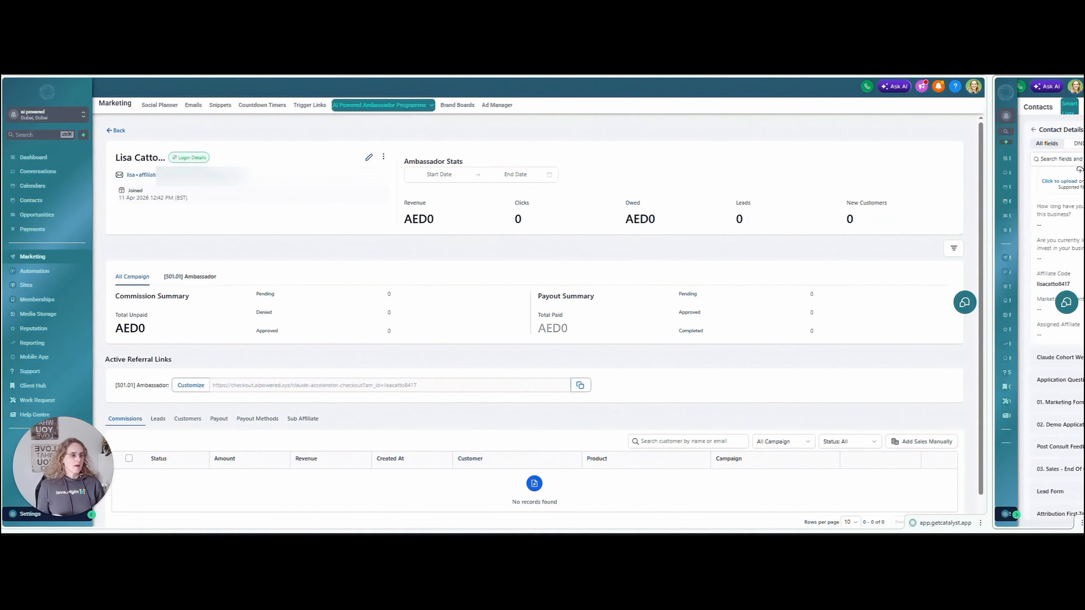
Check the contact's Affiliate Code value in Contact Details, then restore the ambassador page width.
{"action": "left_click_drag", "start_coordinate": [989, 256], "coordinate": [121, 297]}
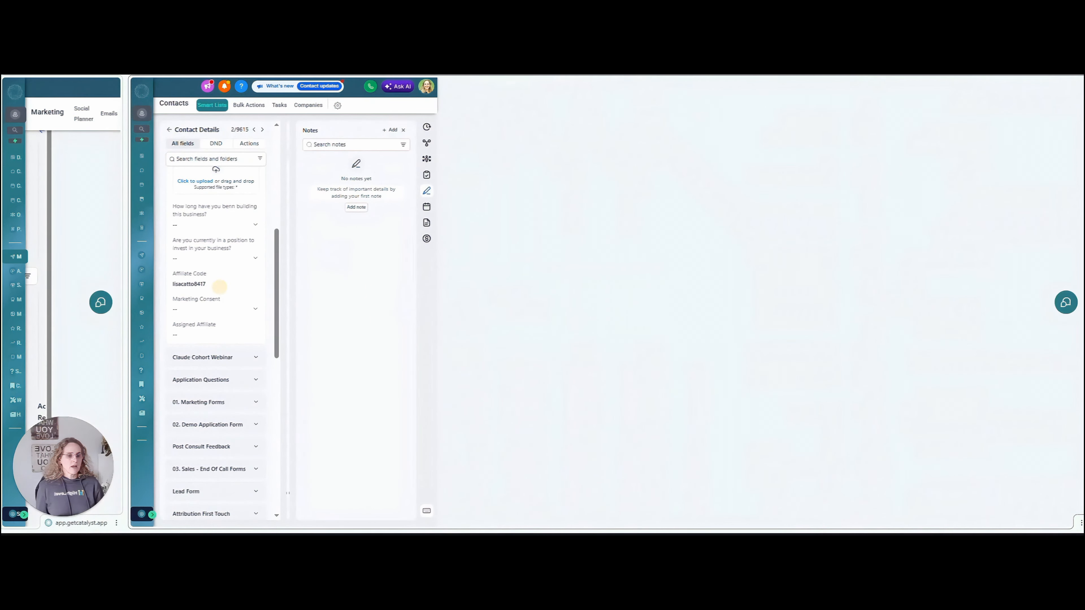
{"action": "left_click_drag", "start_coordinate": [218, 286], "coordinate": [171, 285]}
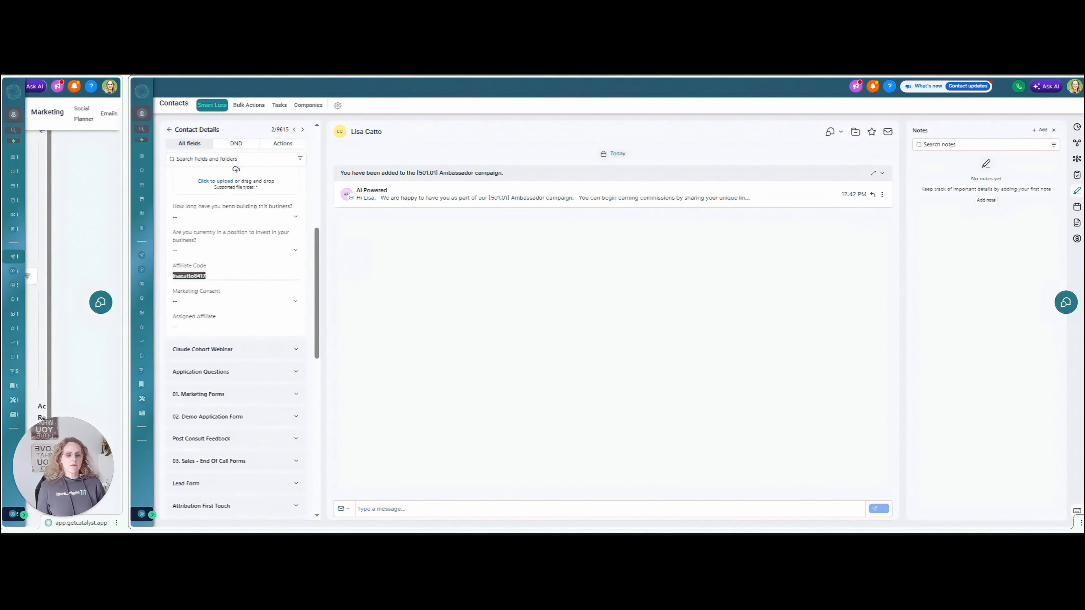
{"action": "left_click_drag", "start_coordinate": [125, 297], "coordinate": [816, 297]}
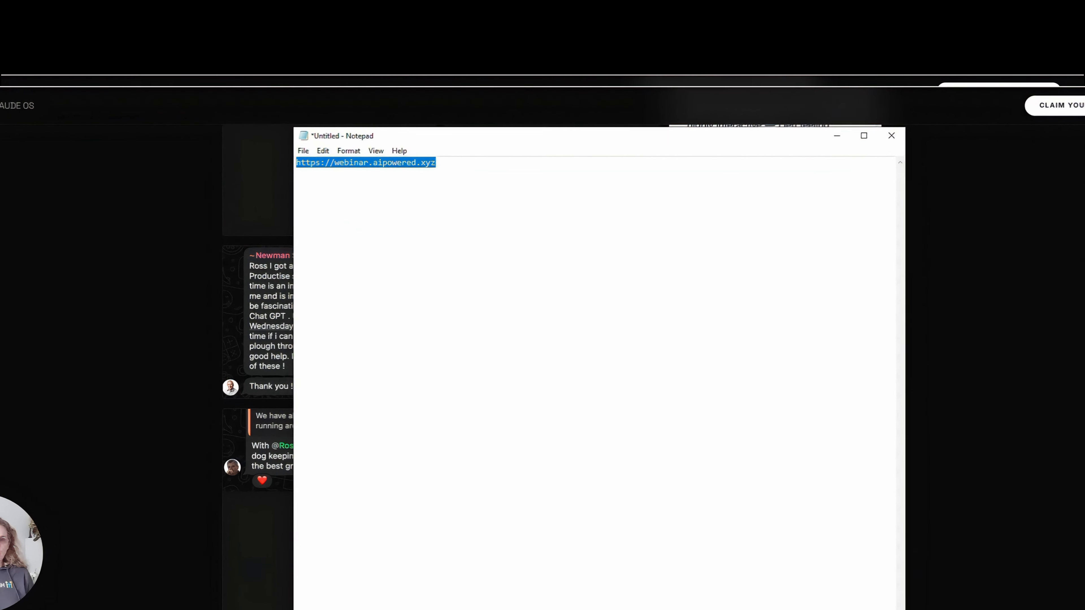
Append /?am_id={{Affiliate_code}} to the webinar URL in Notepad.
{"action": "left_click", "coordinate": [520, 170]}
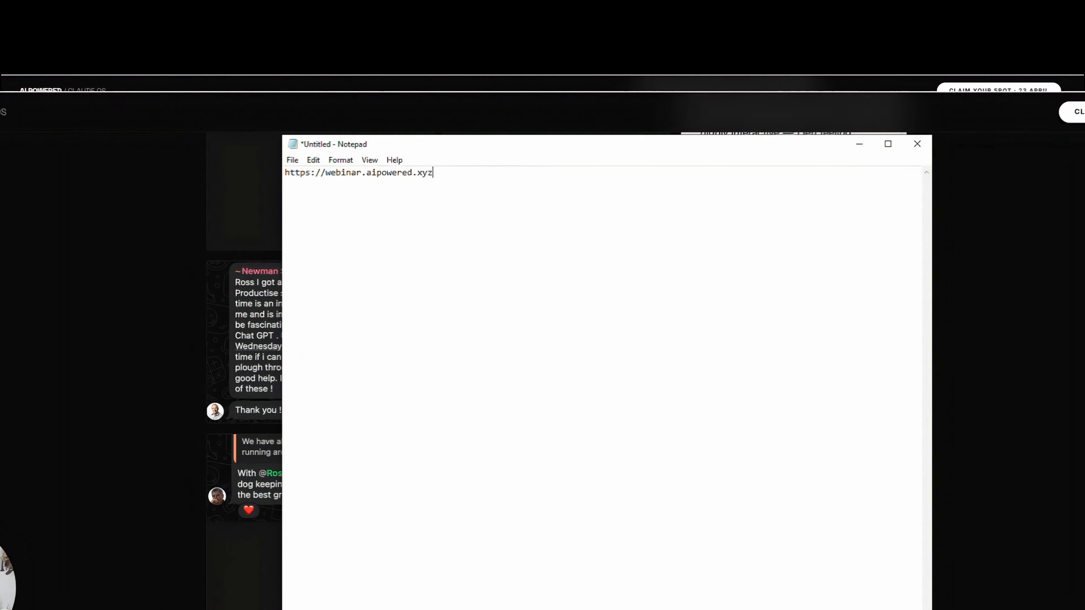
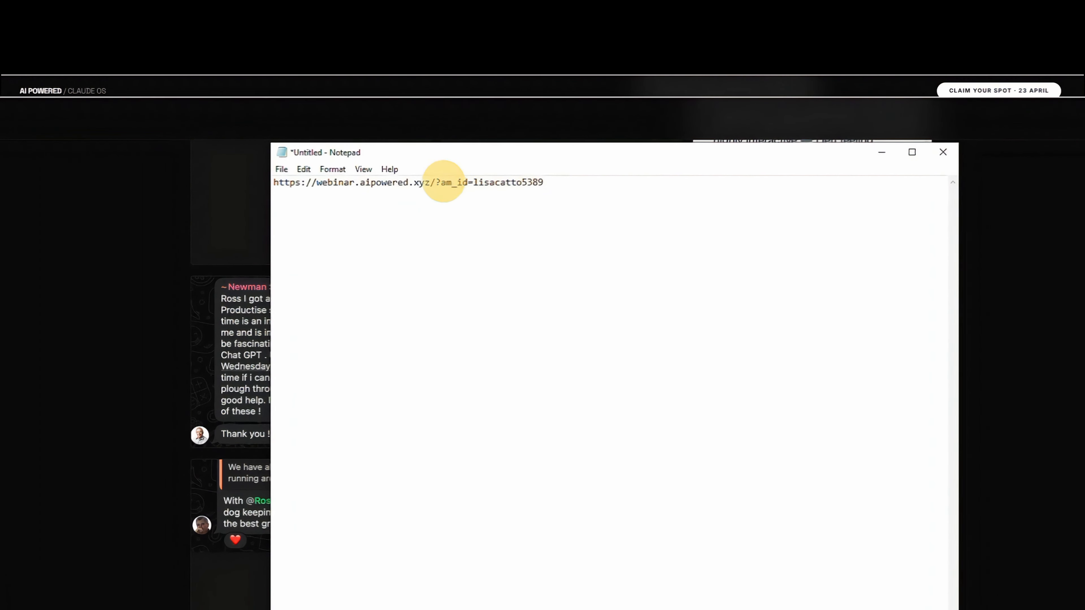
{"action": "left_click_drag", "start_coordinate": [545, 184], "coordinate": [475, 180]}
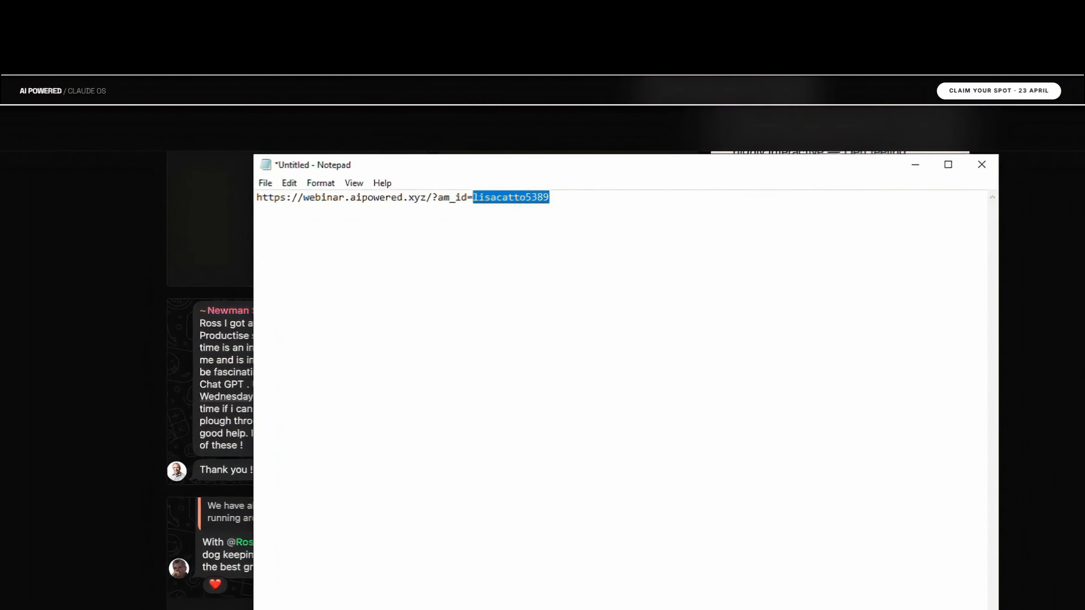
{"action": "type", "text": "{{Affiliate_"}
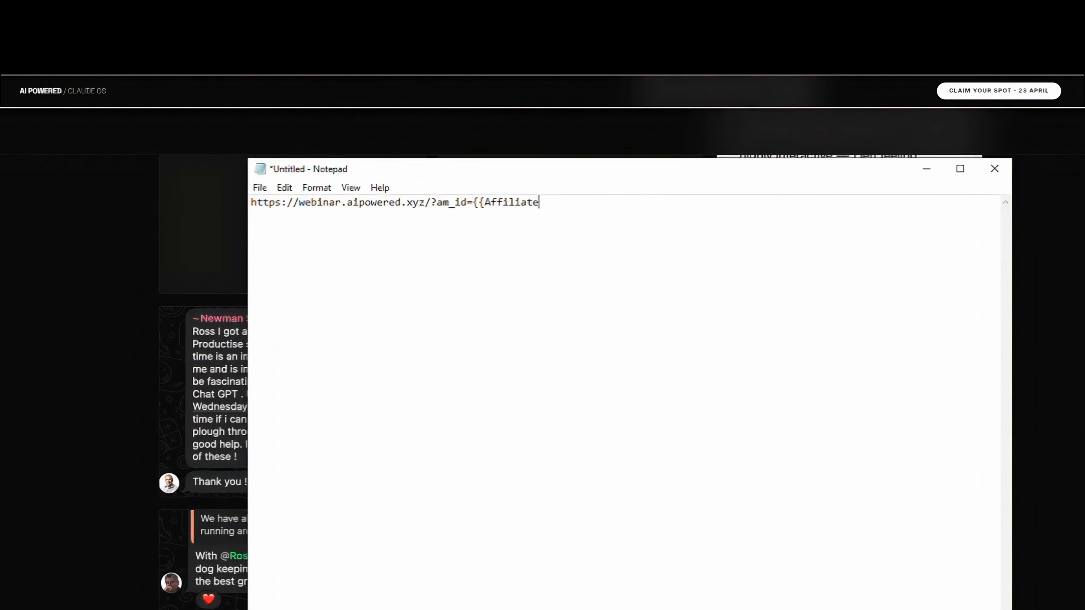
{"action": "type", "text": "code"}
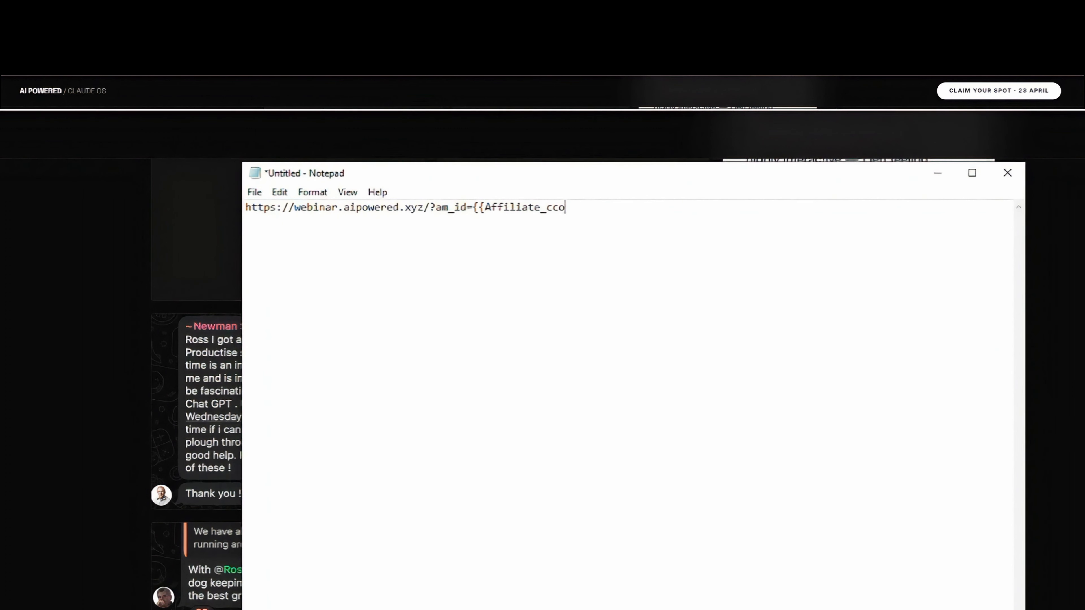
{"action": "type", "text": "}}"}
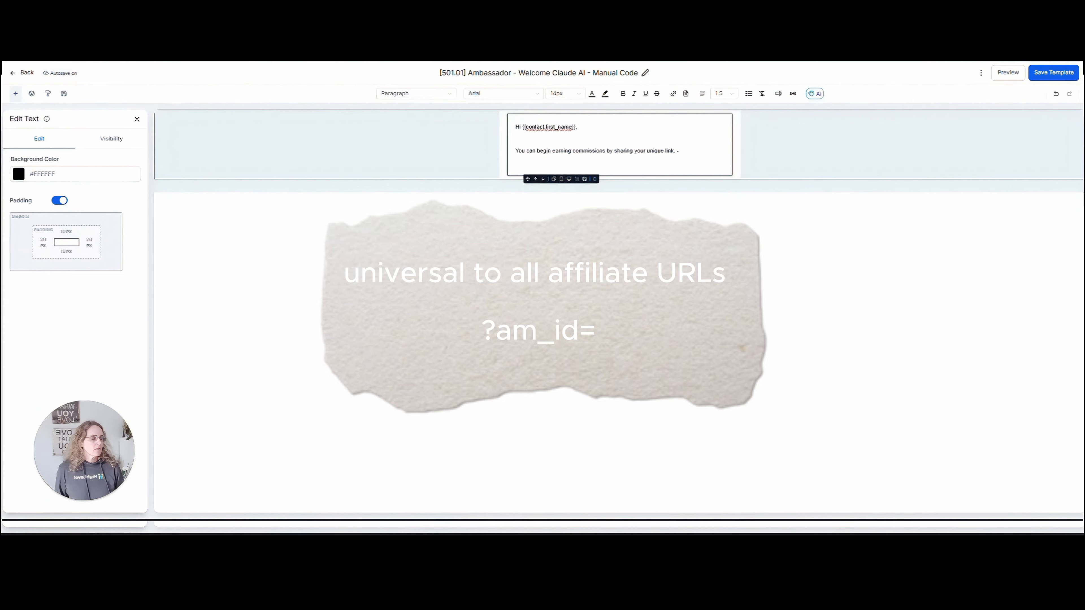
Paste the webinar URL with ?am_id= into the email and copy the {{ contact.affiliate_code }} merge key.
{"action": "type", "text": "https://webinar.aipowered.xyz/"}
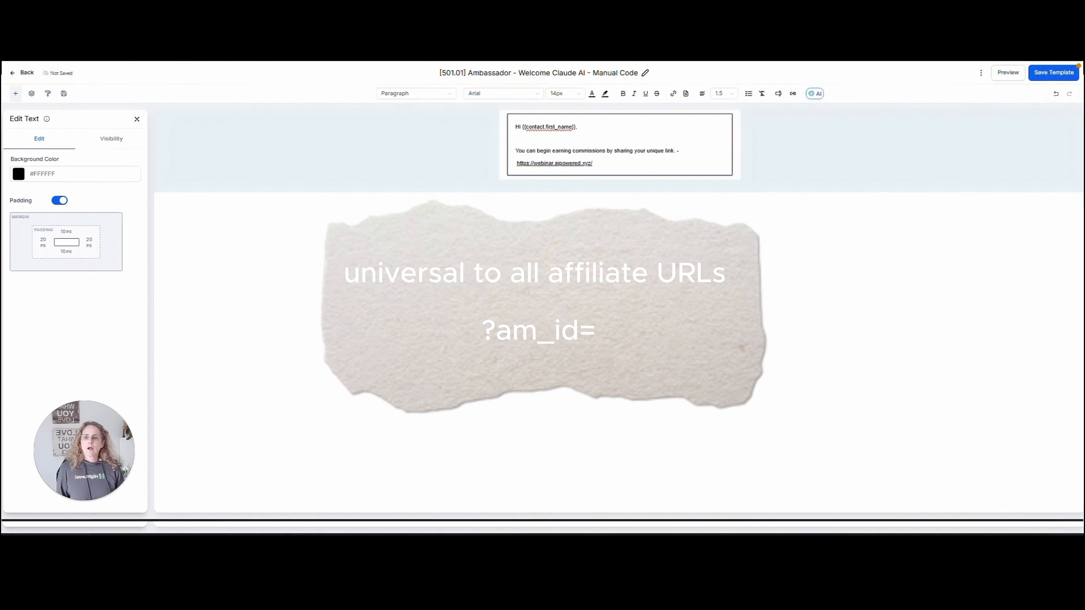
{"action": "type", "text": "/?am_id="}
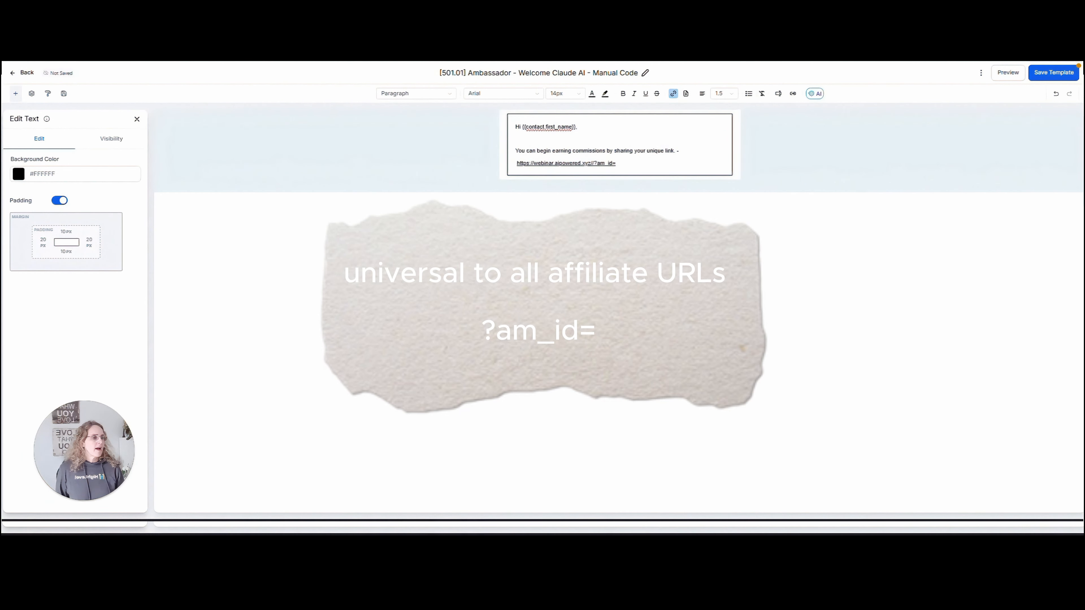
{"action": "left_click", "coordinate": [777, 94]}
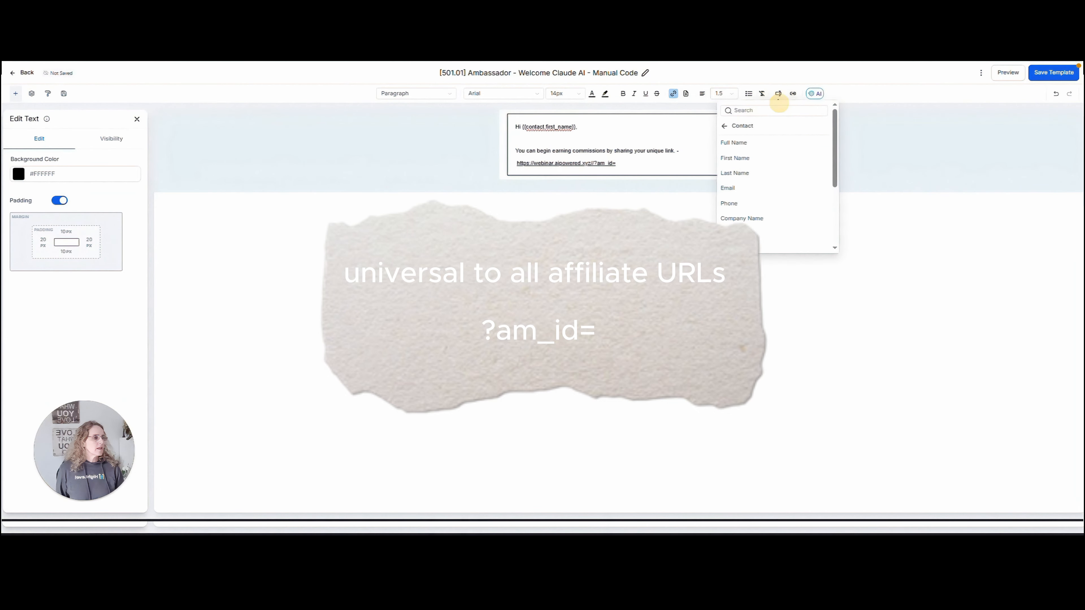
{"action": "type", "text": "affili"}
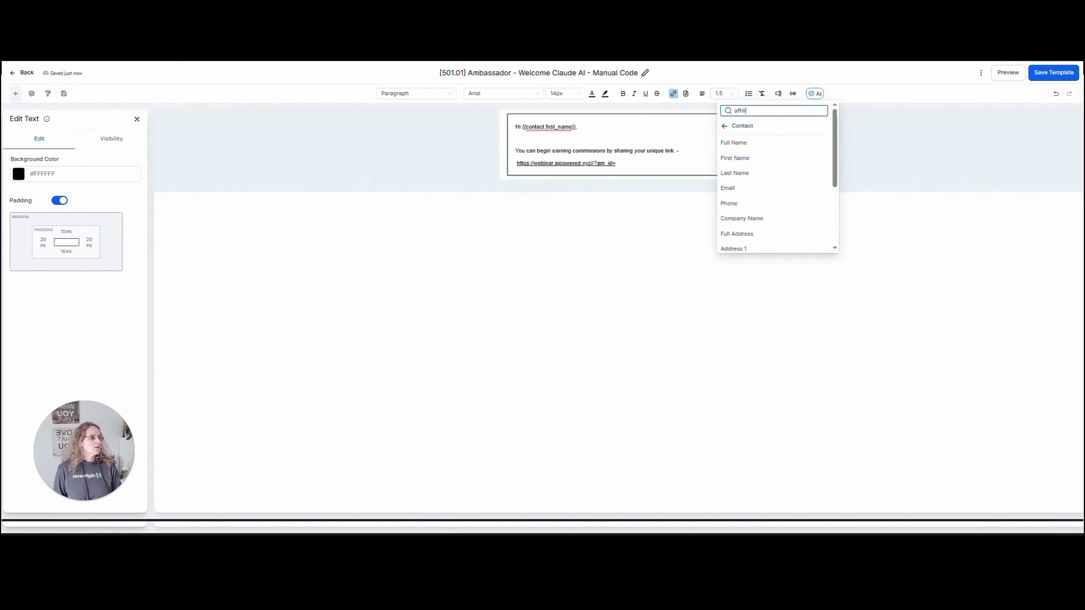
{"action": "key", "text": "BackSpace"}
{"action": "key", "text": "BackSpace"}
{"action": "key", "text": "BackSpace"}
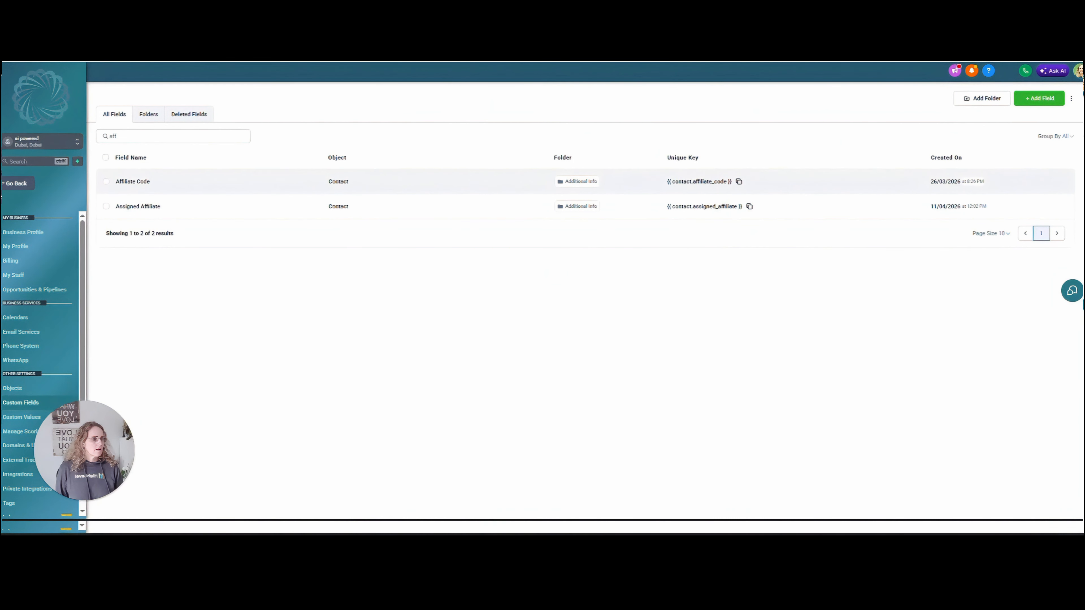
{"action": "left_click", "coordinate": [738, 181]}
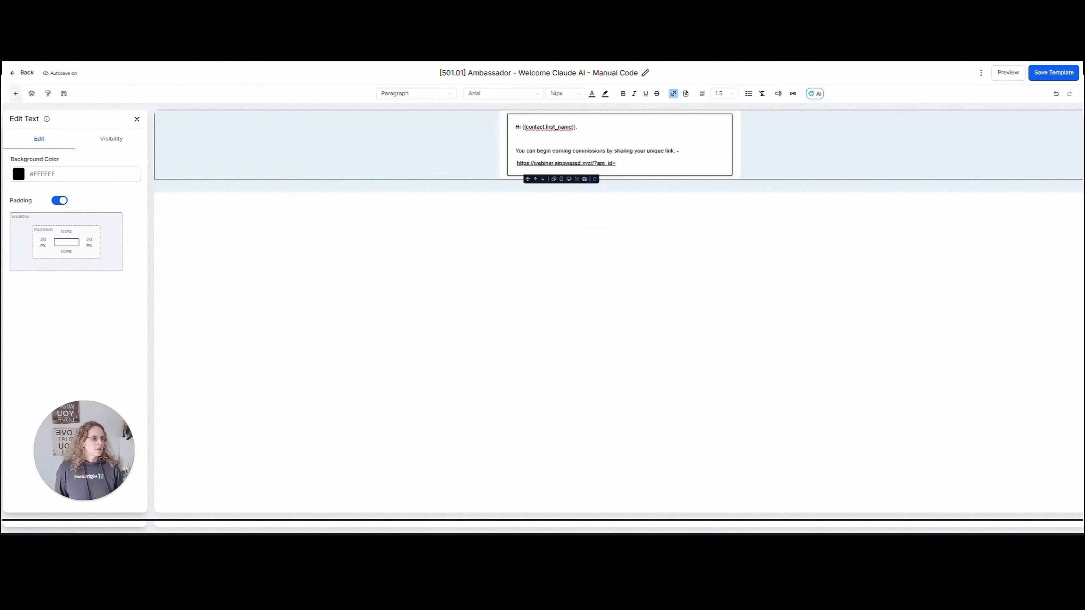
Insert {{ contact.affiliate_code }} after am_id= in the link and remove the extra slash.
{"action": "left_click_drag", "start_coordinate": [517, 163], "coordinate": [616, 163]}
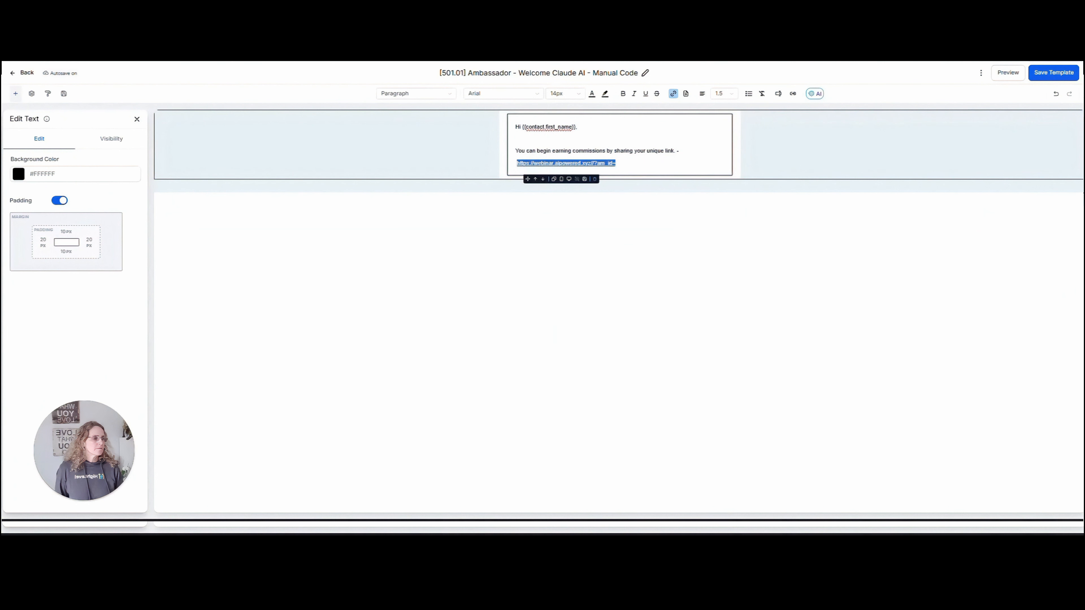
{"action": "key", "text": "Right"}
{"action": "key", "text": "ctrl+v"}
{"action": "left_click", "coordinate": [592, 163]}
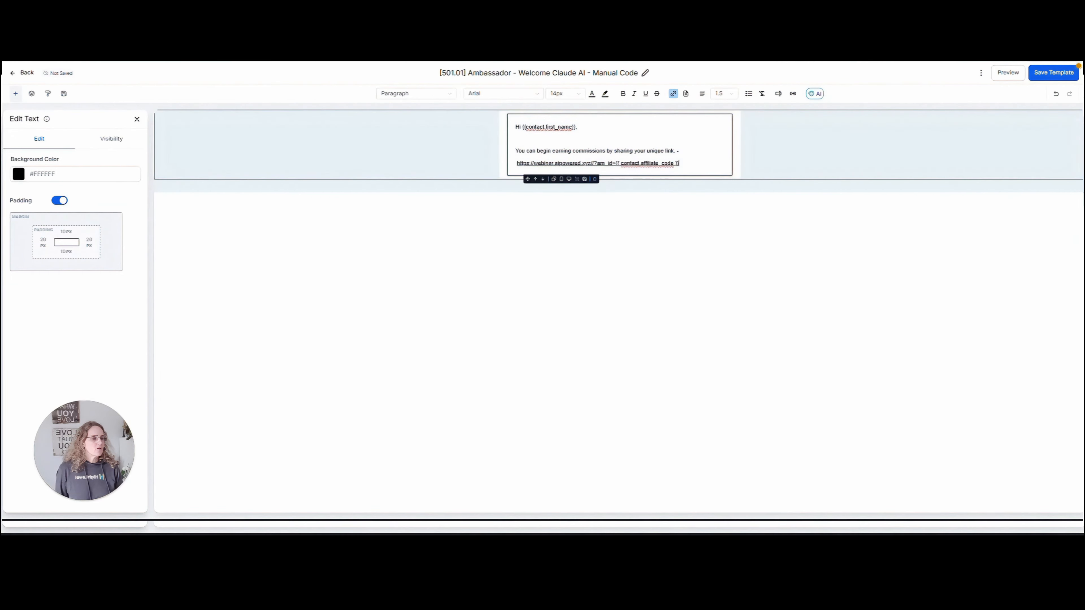
{"action": "key", "text": "BackSpace"}
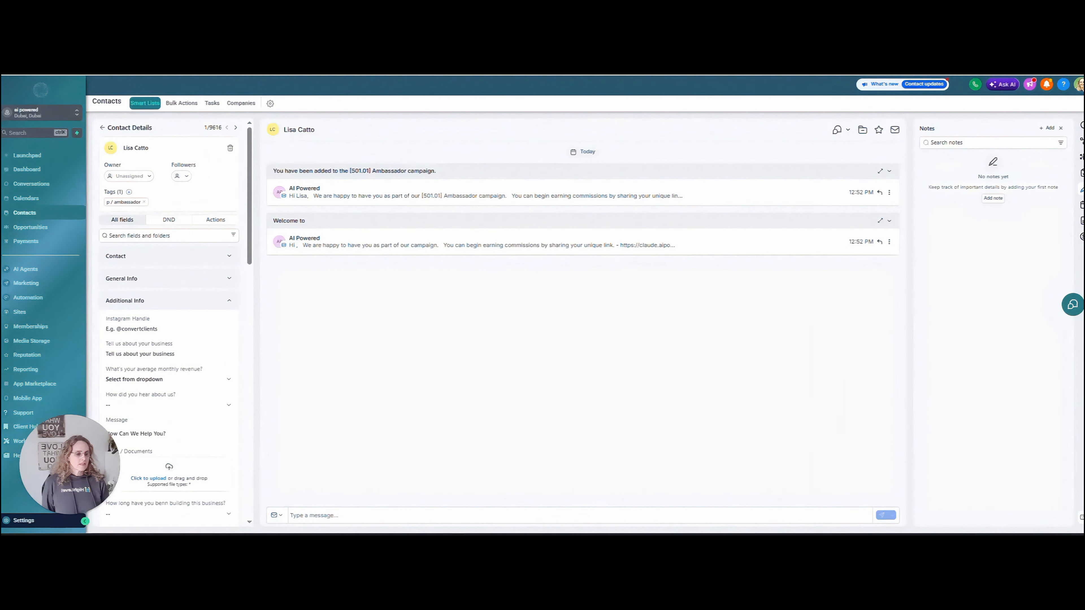
Email the contact the prepared message containing her unique am_id webinar link.
{"action": "left_click", "coordinate": [341, 515]}
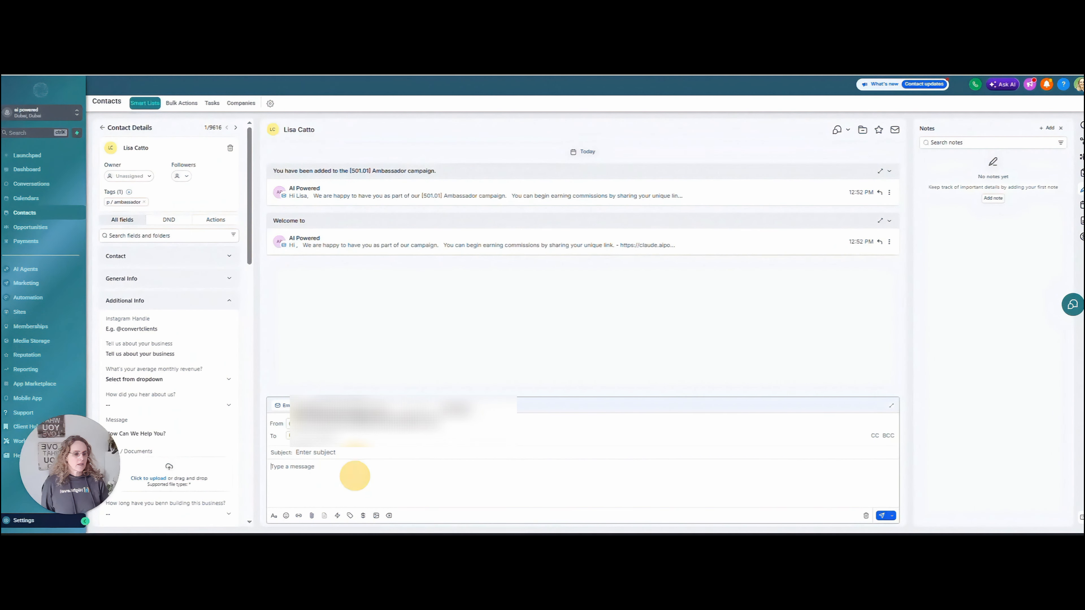
{"action": "left_click", "coordinate": [354, 476]}
{"action": "key", "text": "ctrl+v"}
{"action": "key", "text": "ctrl+Return"}
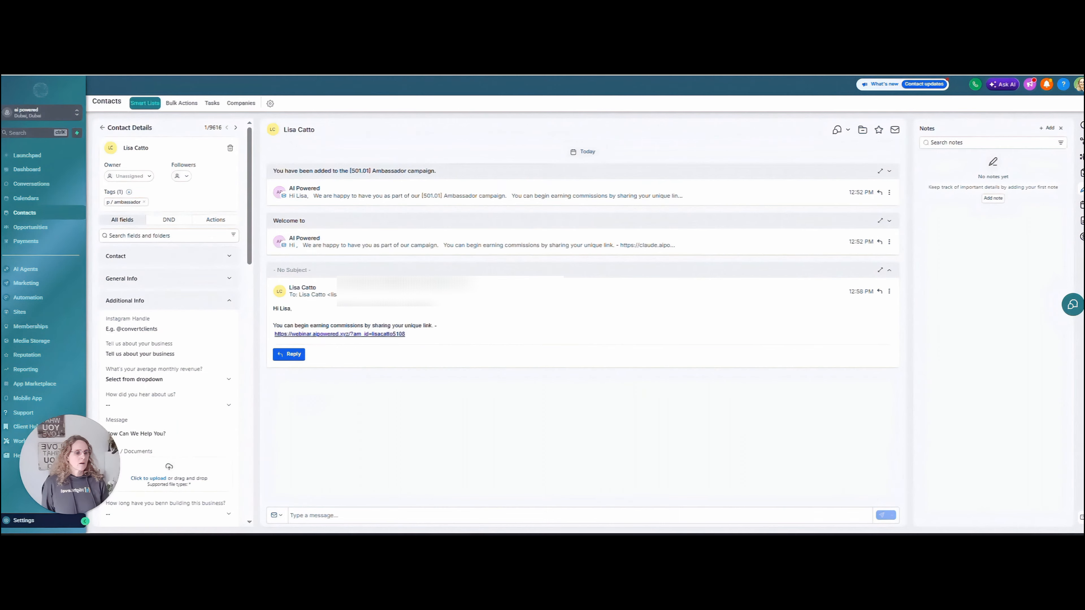
{"action": "left_click_drag", "start_coordinate": [405, 333], "coordinate": [274, 334]}
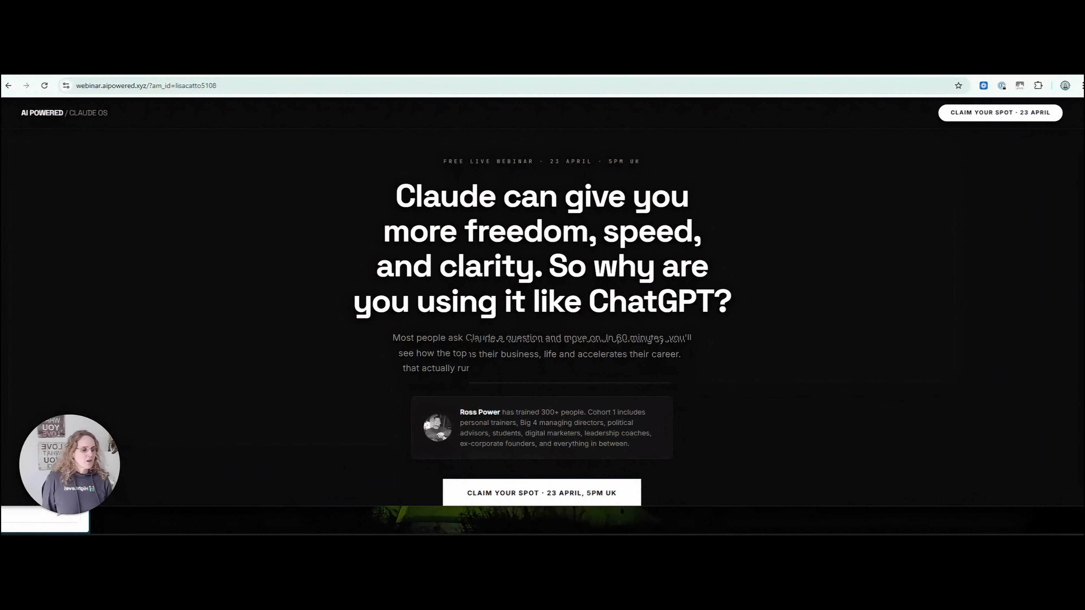
Open Claim Your Spot via the am_id link, enter name and email, and sign up.
{"action": "left_click", "coordinate": [580, 495]}
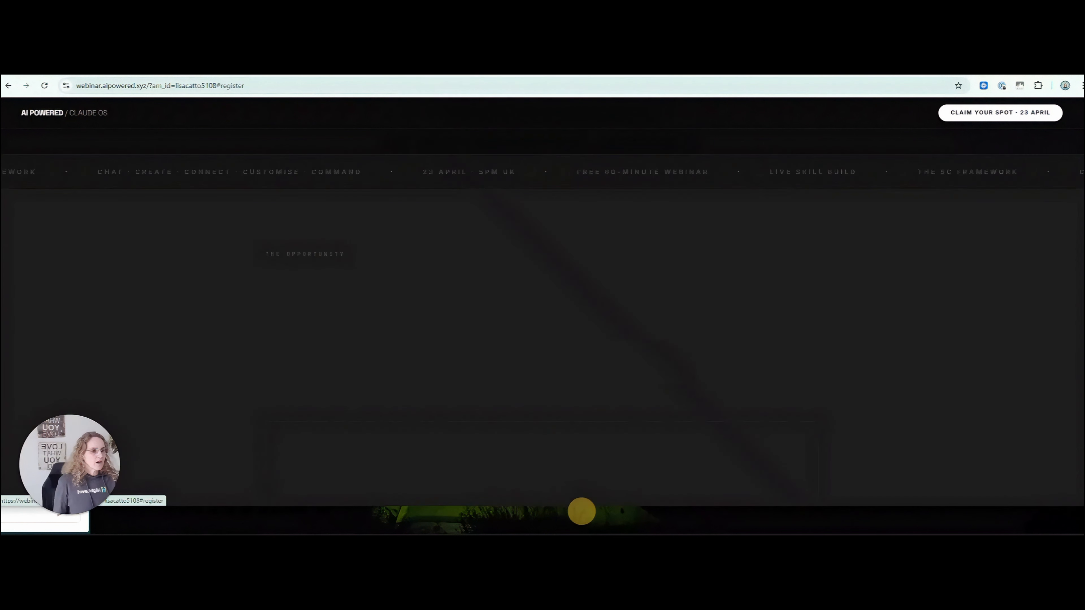
{"action": "left_click_drag", "start_coordinate": [152, 85], "coordinate": [211, 90]}
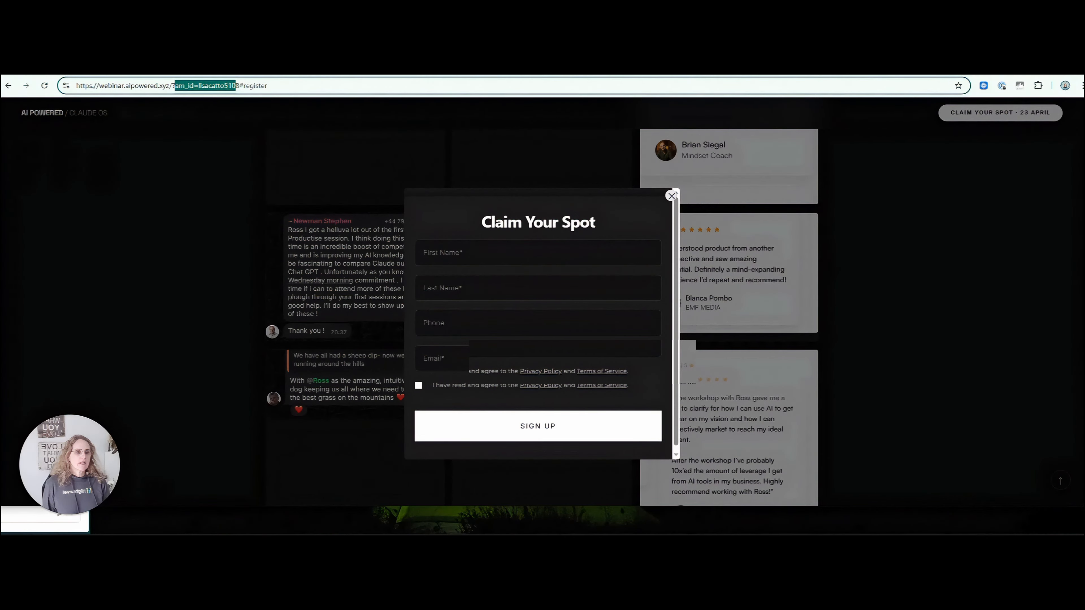
{"action": "left_click", "coordinate": [493, 254]}
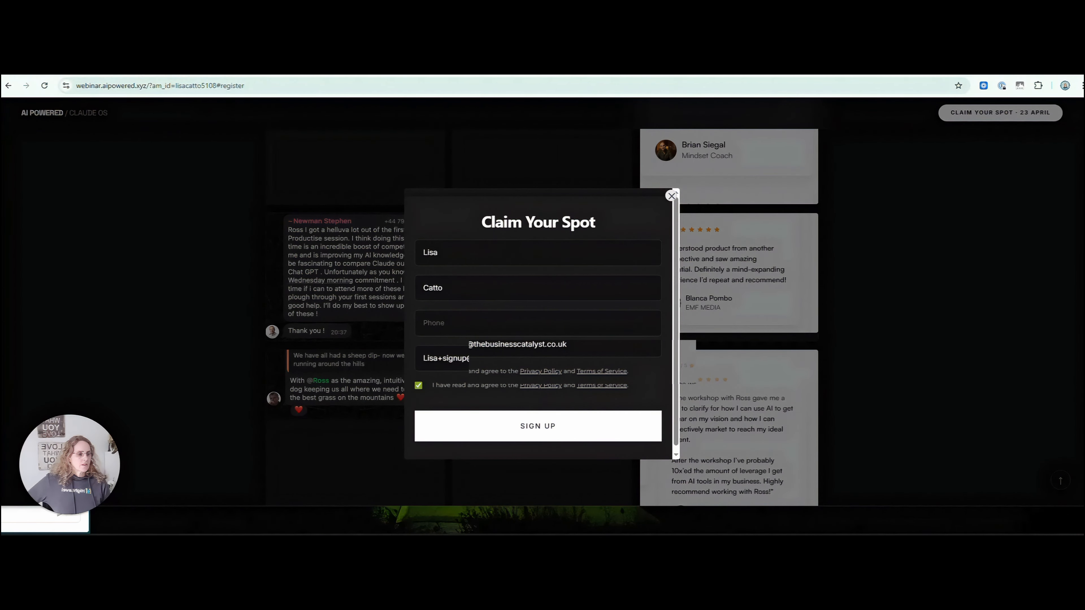
{"action": "left_click_drag", "start_coordinate": [463, 358], "coordinate": [416, 358]}
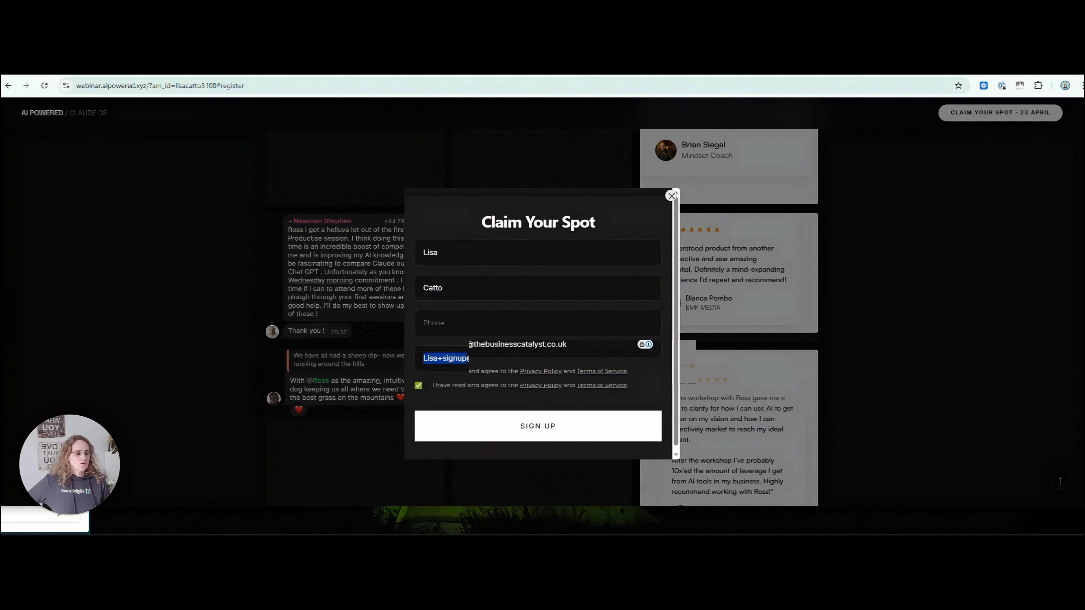
{"action": "left_click", "coordinate": [537, 426]}
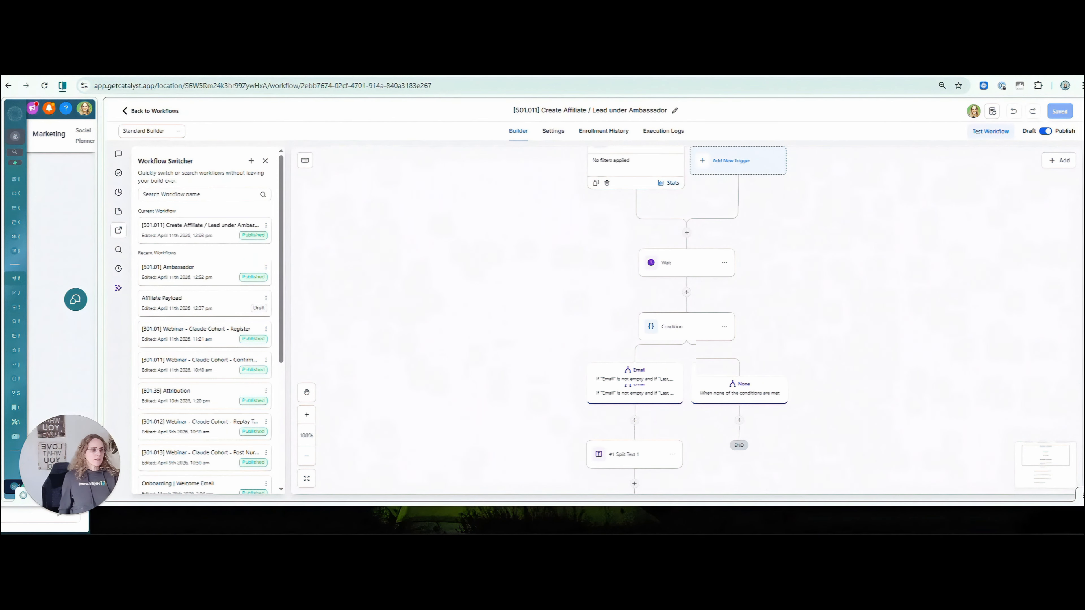
Open the Wait step that waits until Last_Touch_url is not empty.
{"action": "scroll", "coordinate": [920, 307], "scroll_direction": "up", "scroll_amount": 3}
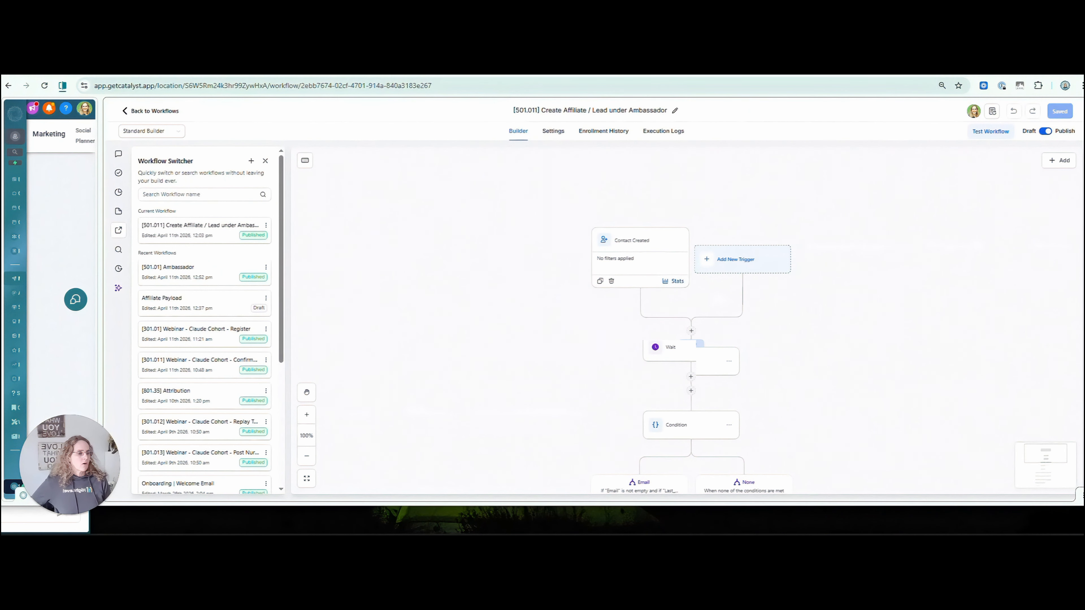
{"action": "scroll", "coordinate": [799, 274], "scroll_direction": "down", "scroll_amount": 2}
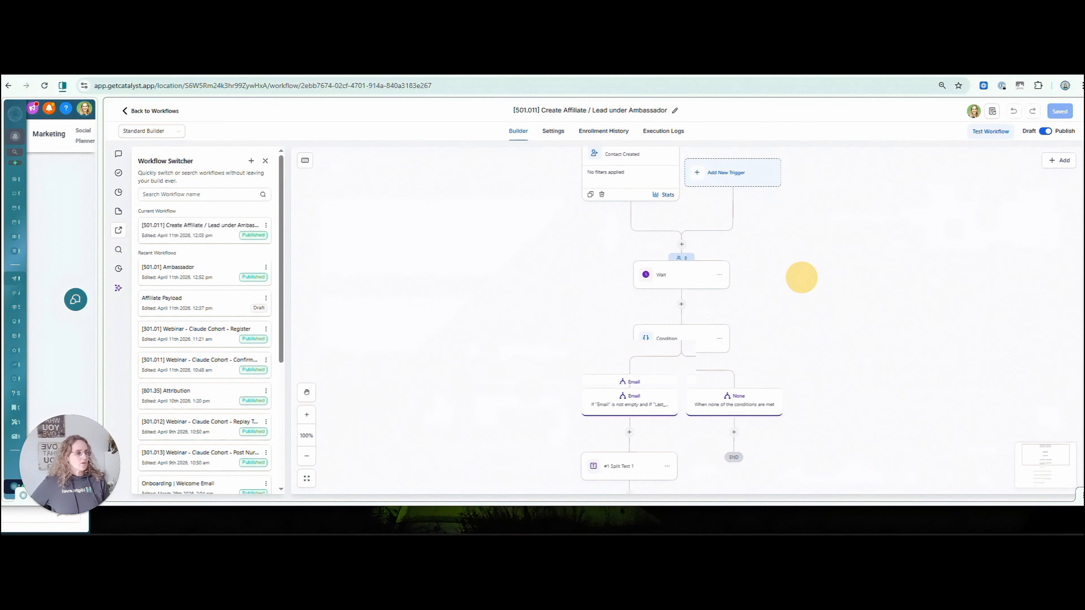
{"action": "left_click", "coordinate": [676, 273]}
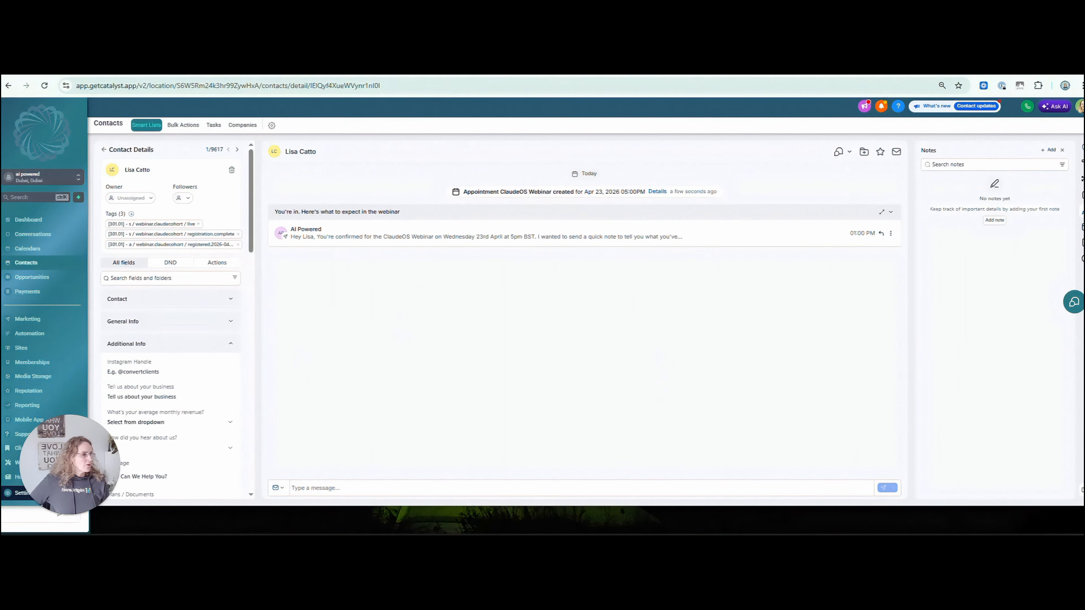
Show the contact's activity timeline and briefly view its latest attribution details.
{"action": "left_click", "coordinate": [1082, 148]}
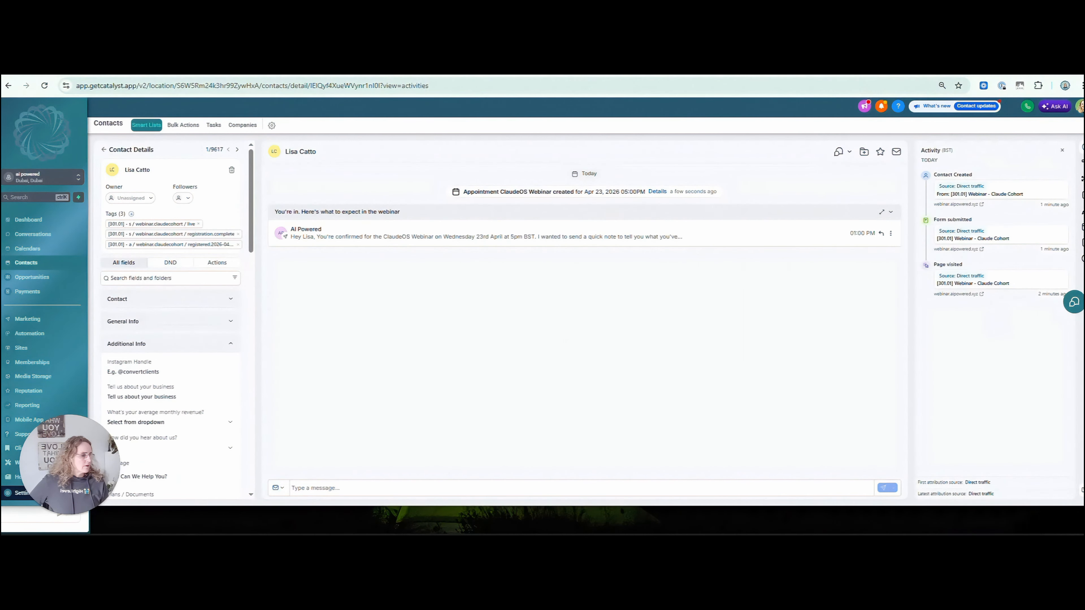
{"action": "left_click", "coordinate": [981, 493]}
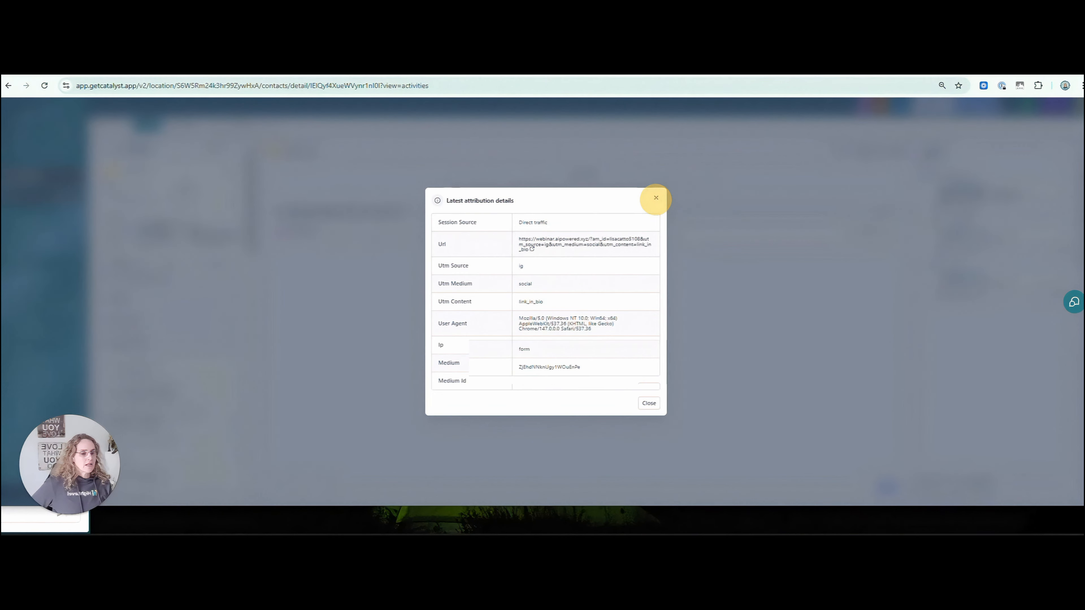
{"action": "left_click", "coordinate": [655, 197]}
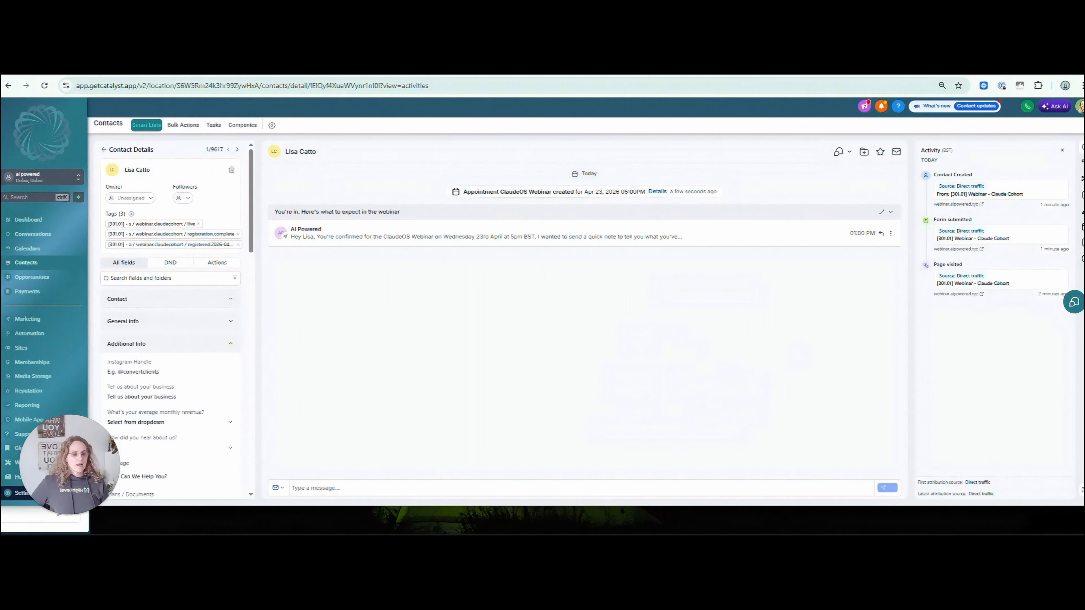
Review the Attribution Last Touch and First Touch fields, then reopen the latest attribution details.
{"action": "left_click", "coordinate": [230, 343]}
{"action": "scroll", "coordinate": [252, 260], "scroll_direction": "down", "scroll_amount": 1}
{"action": "left_click_drag", "start_coordinate": [252, 260], "coordinate": [246, 387]}
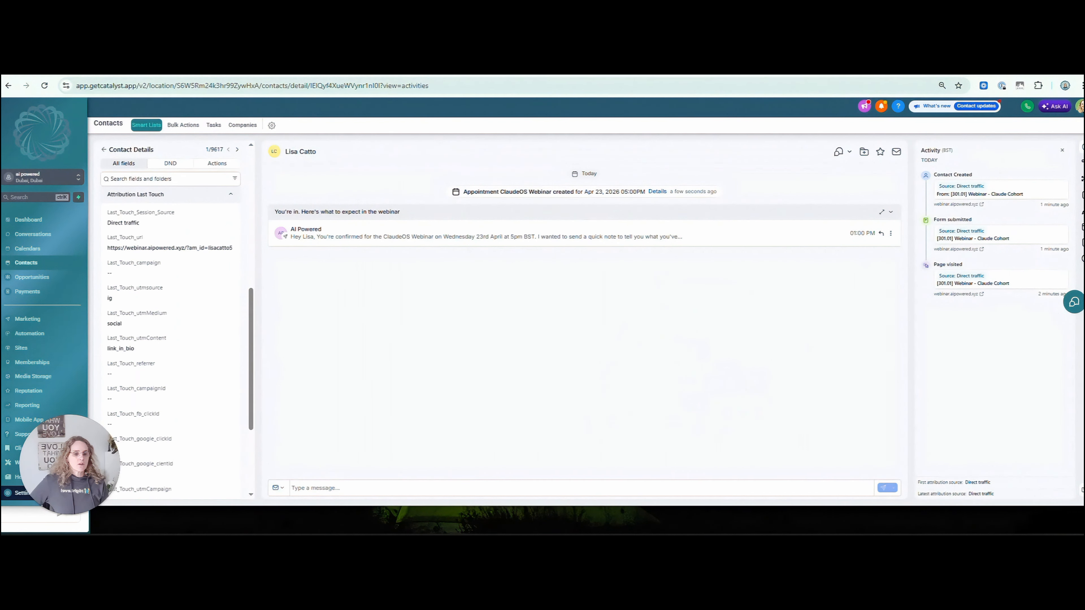
{"action": "left_click", "coordinate": [229, 194]}
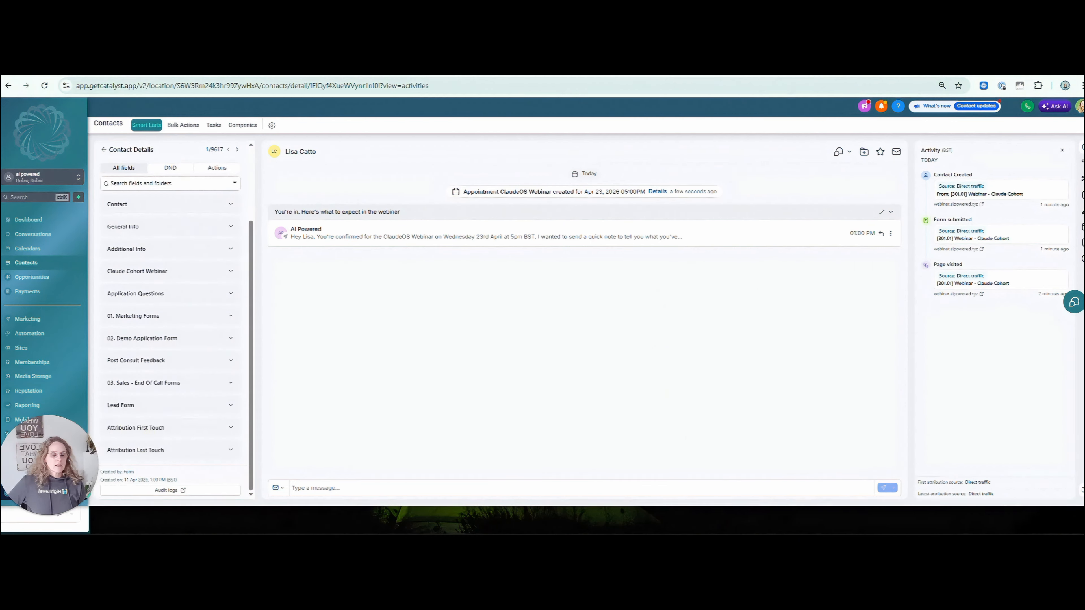
{"action": "left_click", "coordinate": [170, 427]}
{"action": "scroll", "coordinate": [171, 428], "scroll_direction": "down", "scroll_amount": 1}
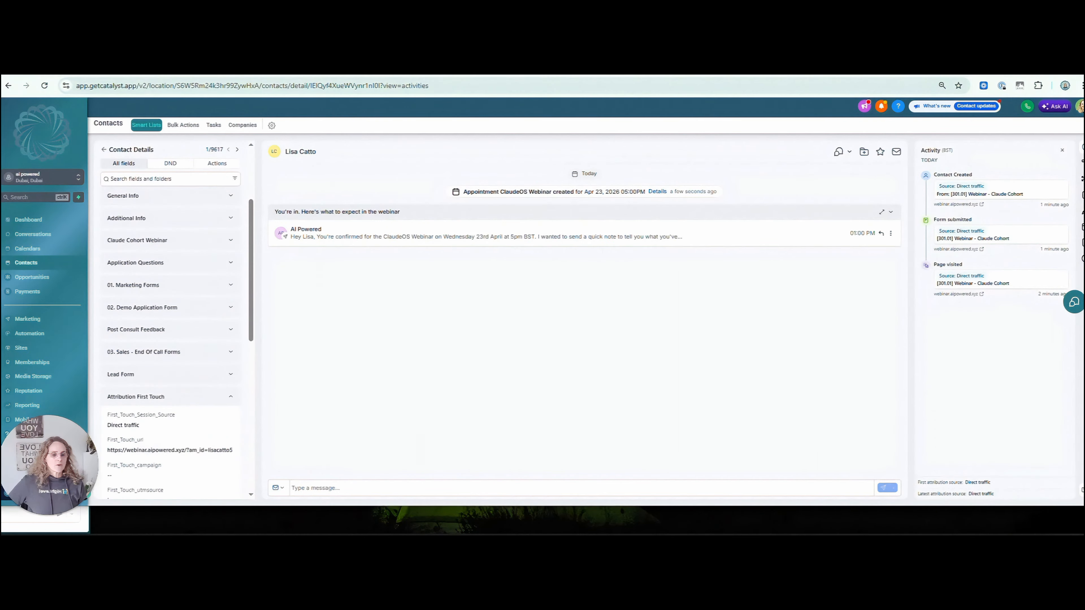
{"action": "scroll", "coordinate": [170, 342], "scroll_direction": "down", "scroll_amount": 2}
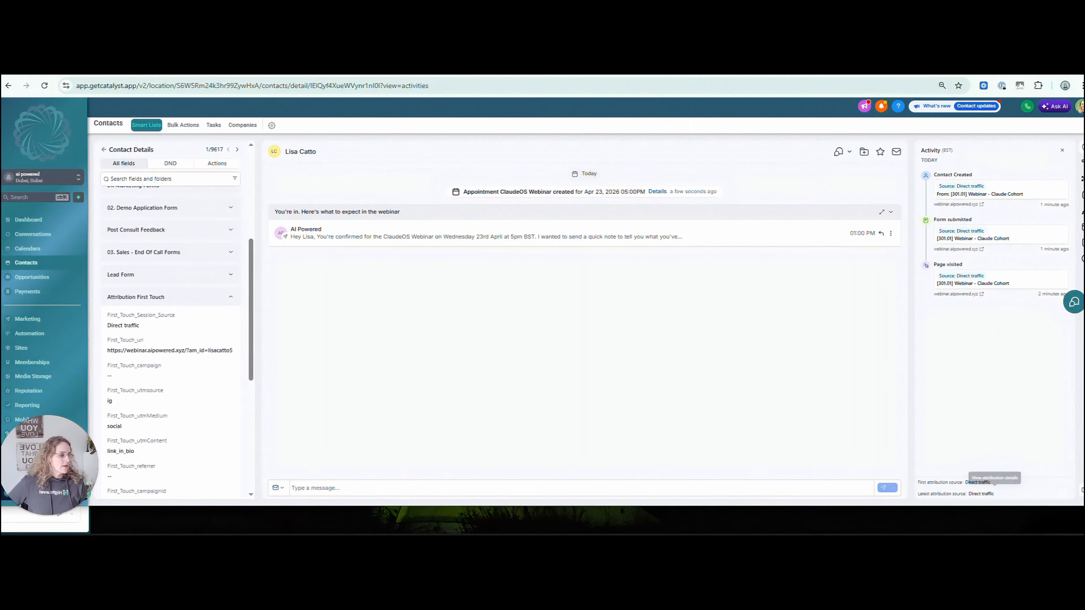
{"action": "left_click", "coordinate": [981, 493]}
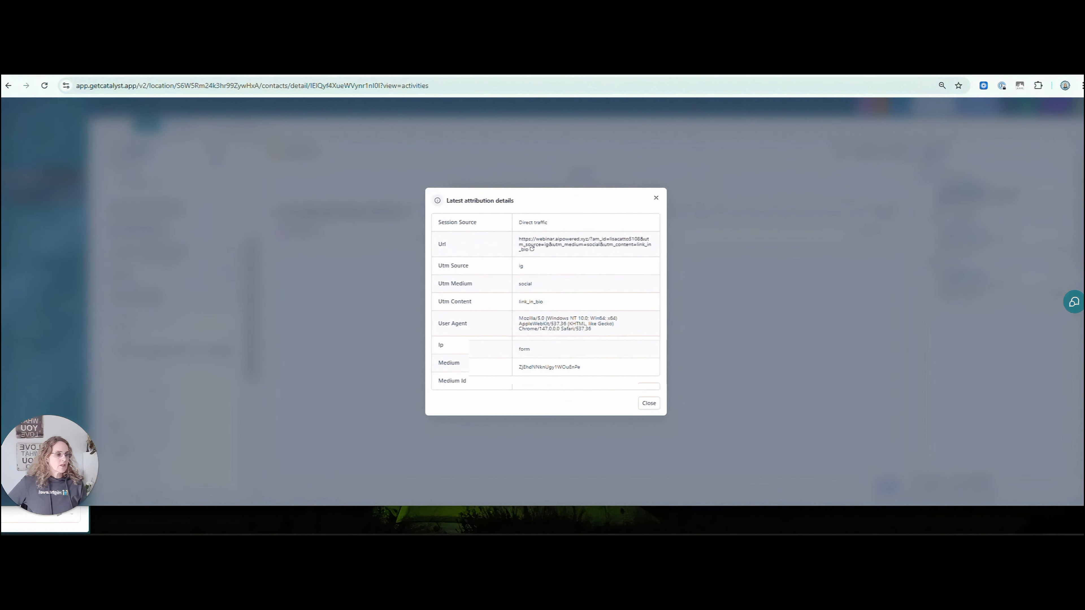
Dismiss the attribution details to get back to the ambassador workflow.
{"action": "key", "text": "Escape"}
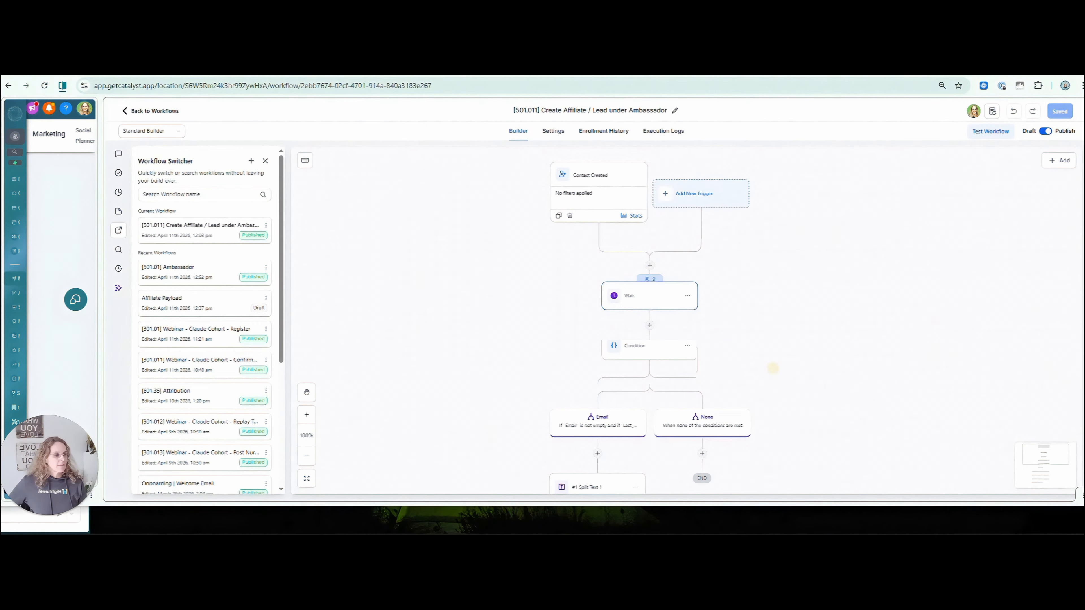
{"action": "left_click_drag", "start_coordinate": [774, 368], "coordinate": [743, 262]}
{"action": "left_click", "coordinate": [624, 252]}
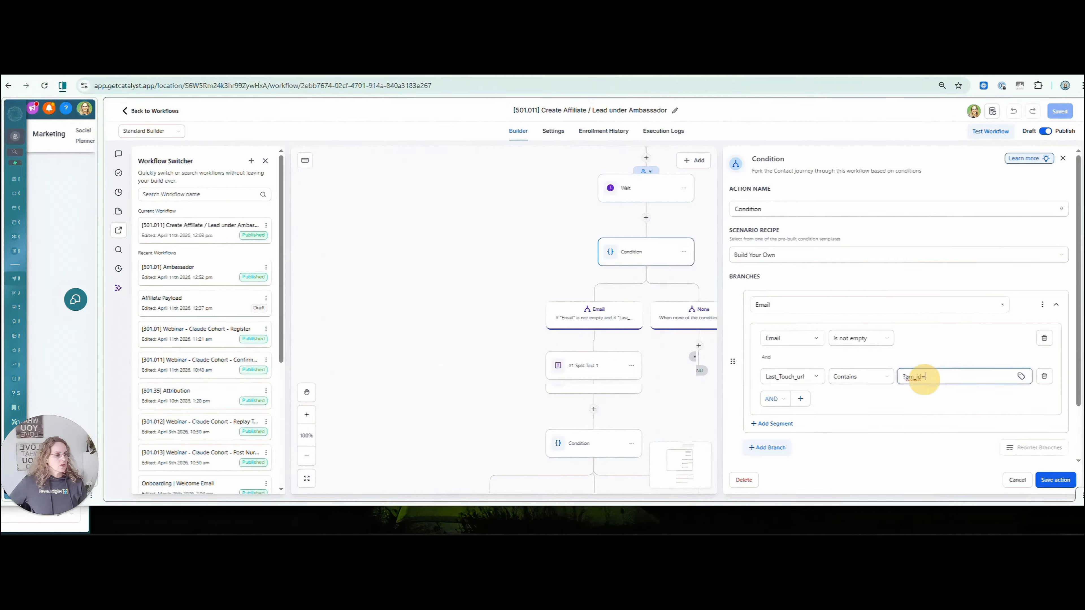
{"action": "left_click_drag", "start_coordinate": [925, 376], "coordinate": [901, 376]}
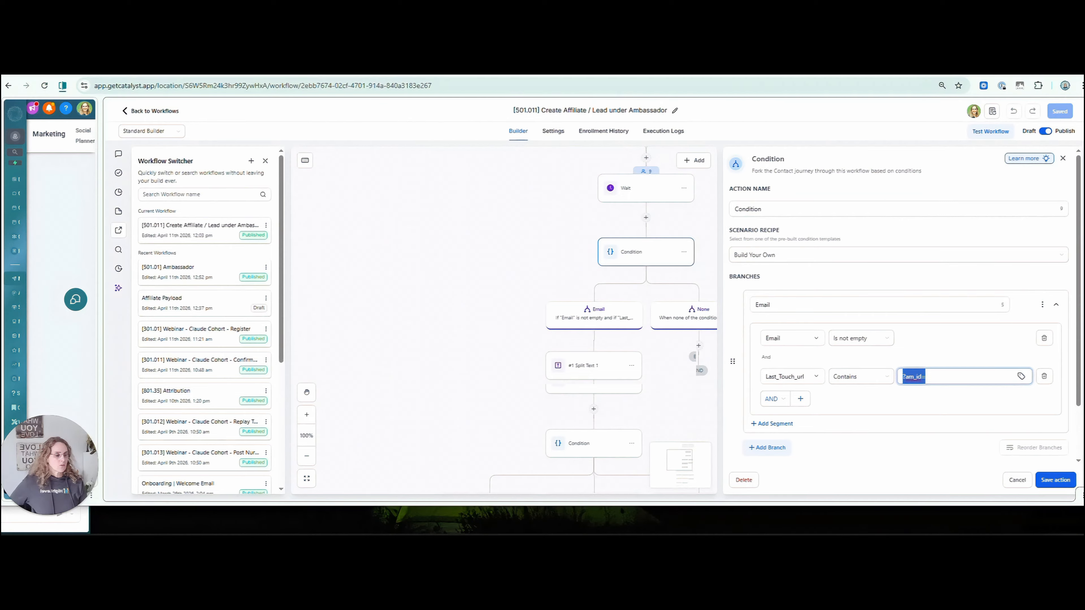
{"action": "left_click", "coordinate": [1017, 479]}
{"action": "left_click_drag", "start_coordinate": [682, 431], "coordinate": [711, 231]}
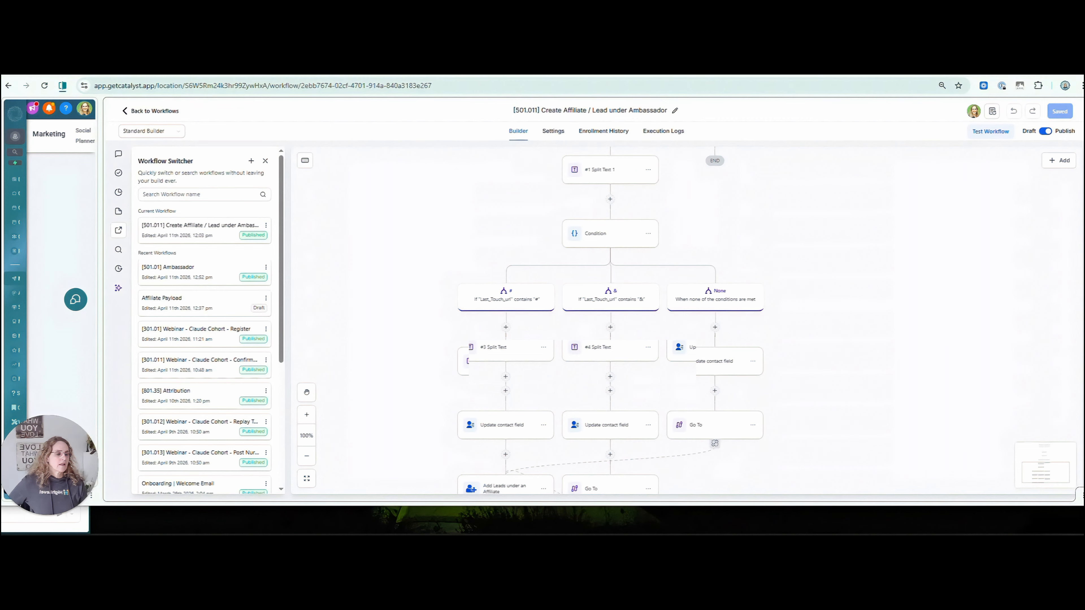
{"action": "left_click_drag", "start_coordinate": [849, 243], "coordinate": [848, 272]}
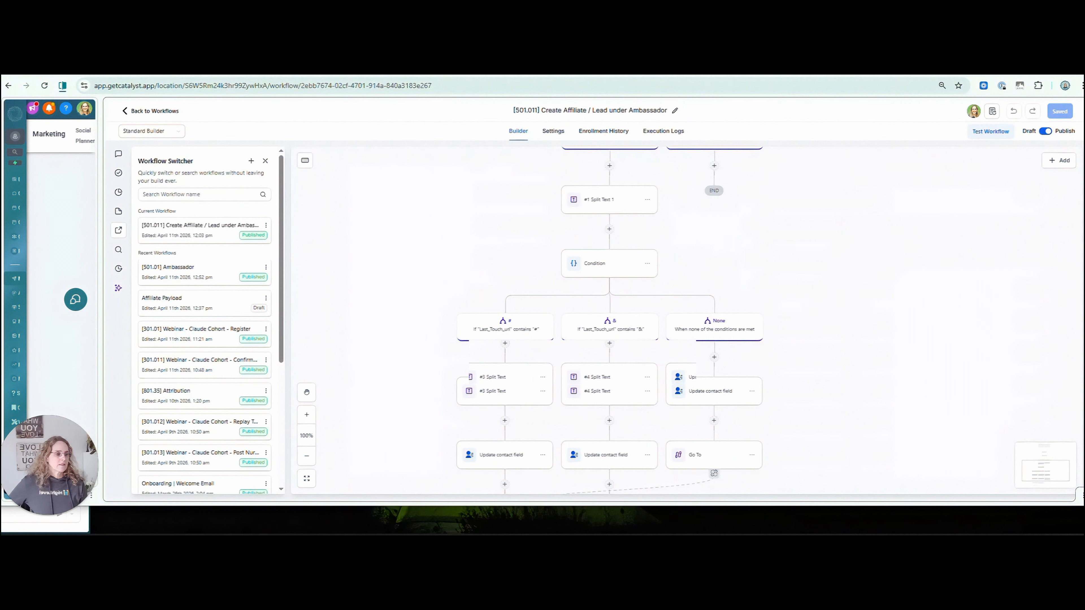
Set Split Text 1 to split Last_Touch_url, and review its ?am_id= separator and kept segment.
{"action": "left_click", "coordinate": [613, 201]}
{"action": "left_click", "coordinate": [901, 310]}
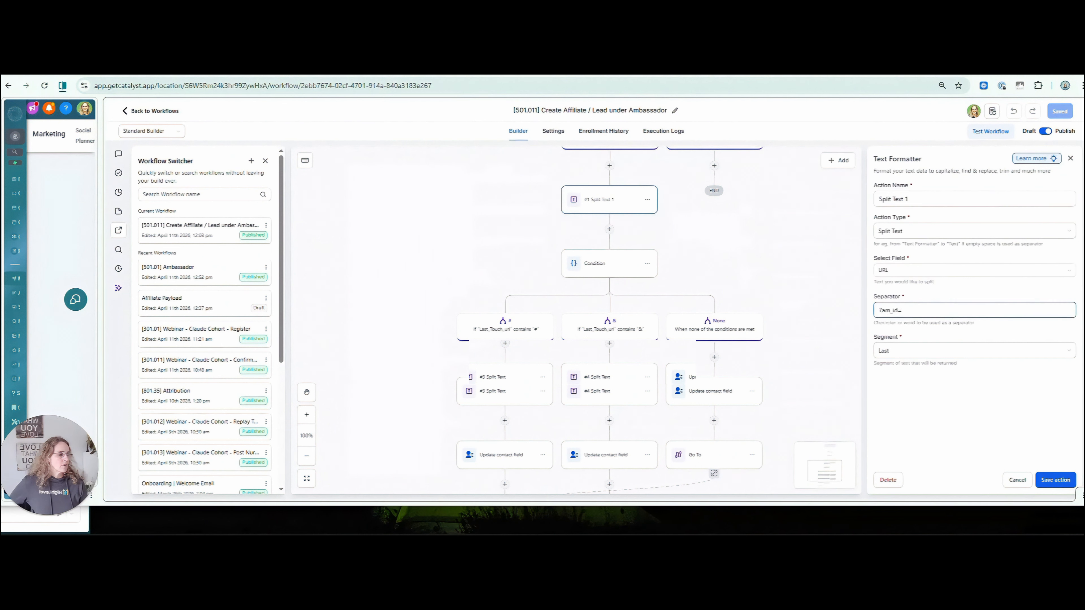
{"action": "key", "text": "ctrl+a"}
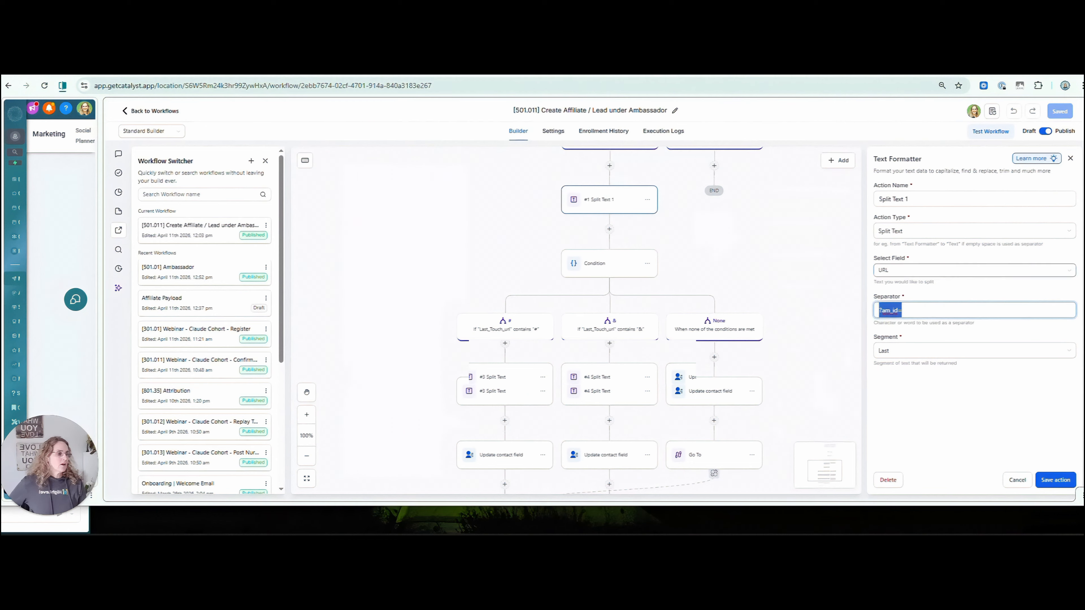
{"action": "left_click", "coordinate": [892, 270]}
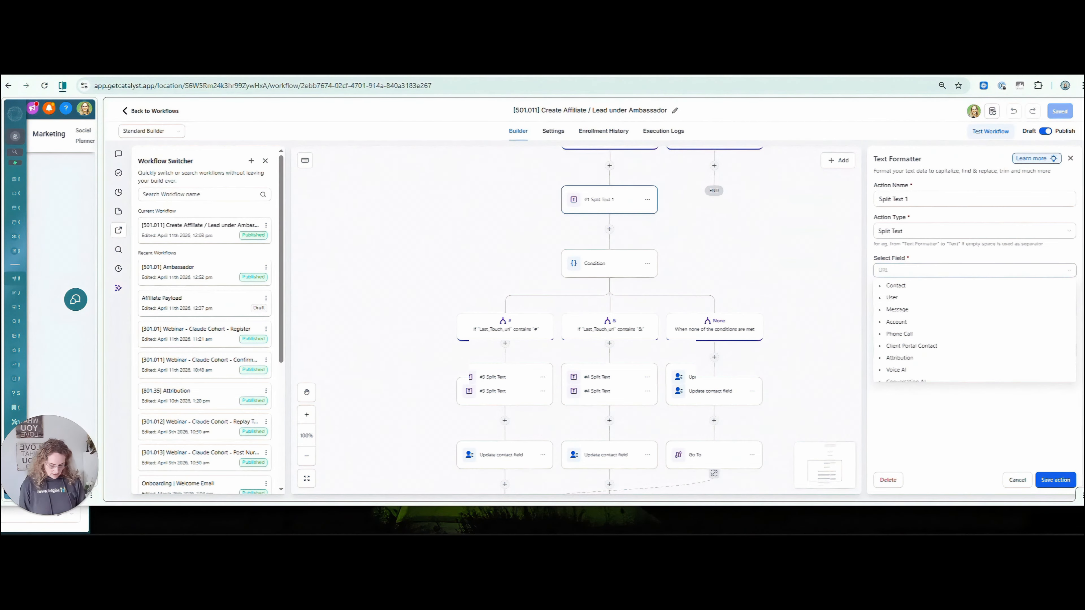
{"action": "type", "text": "last"}
{"action": "scroll", "coordinate": [939, 364], "scroll_direction": "down", "scroll_amount": 3}
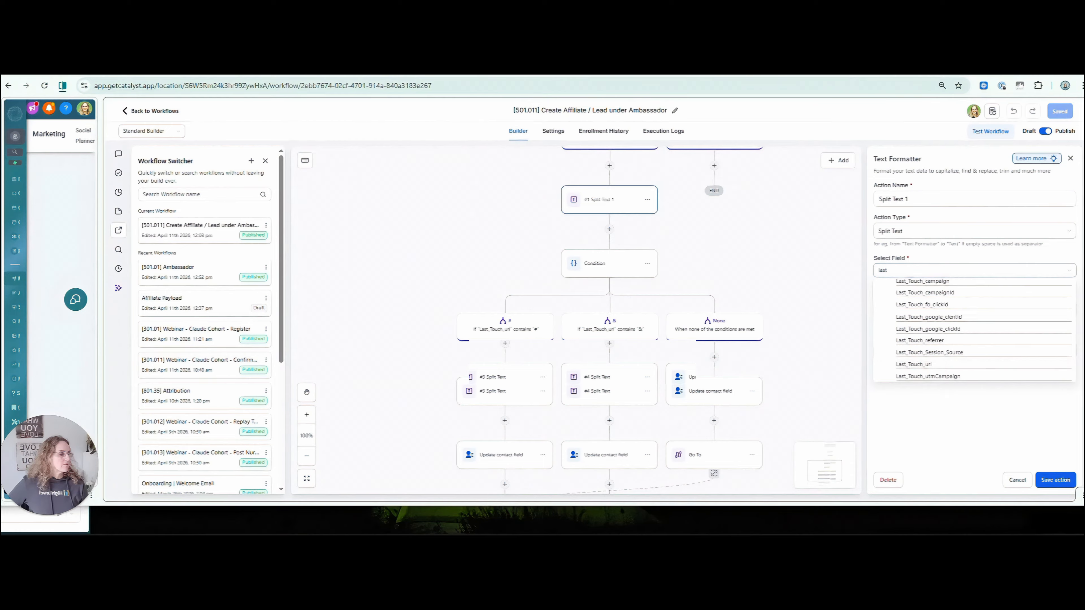
{"action": "left_click", "coordinate": [914, 364]}
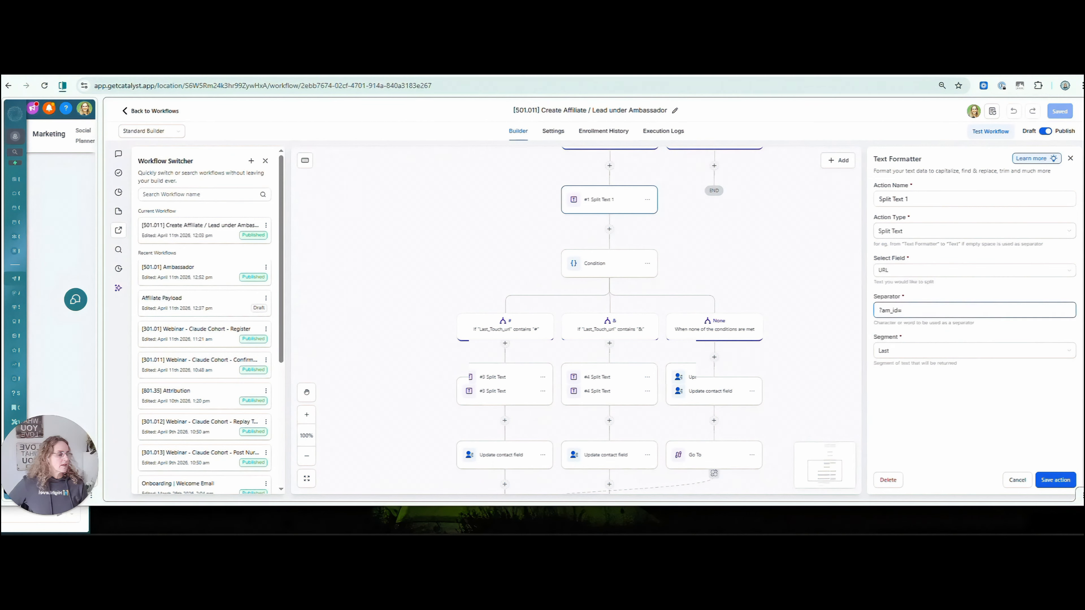
{"action": "left_click", "coordinate": [871, 311]}
{"action": "left_click", "coordinate": [883, 350]}
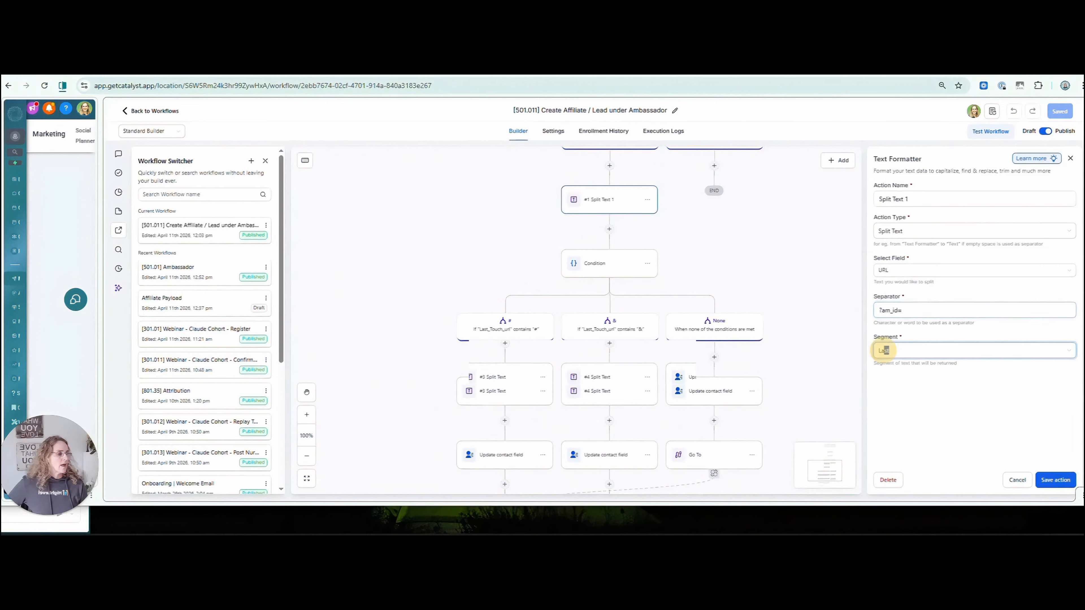
{"action": "left_click_drag", "start_coordinate": [883, 350], "coordinate": [852, 351]}
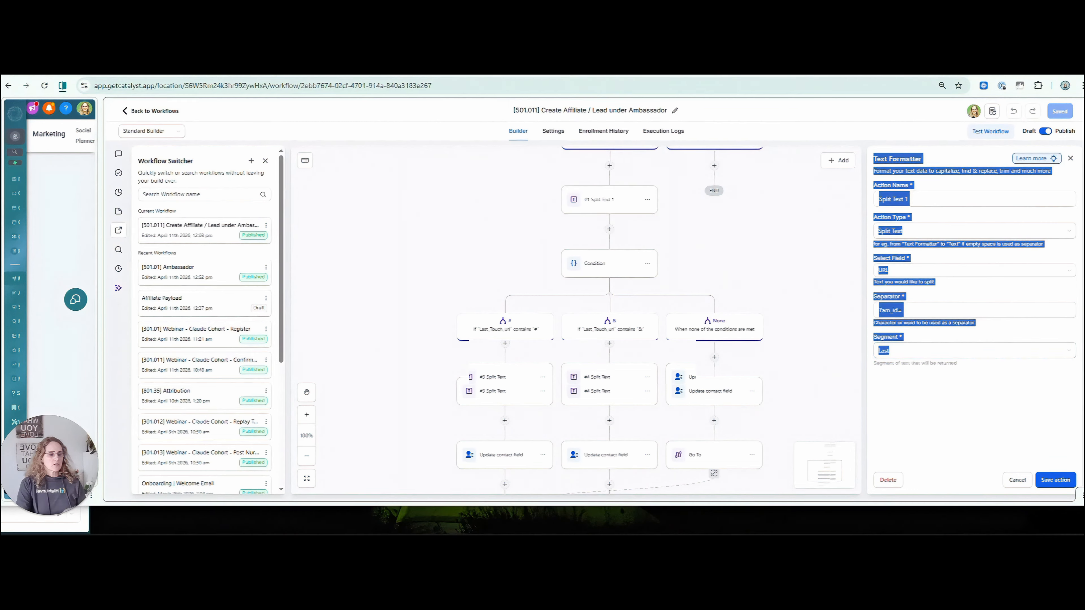
Compare the #3 and #4 Split Text steps, then open the first branch's contact field update.
{"action": "left_click_drag", "start_coordinate": [498, 274], "coordinate": [492, 238]}
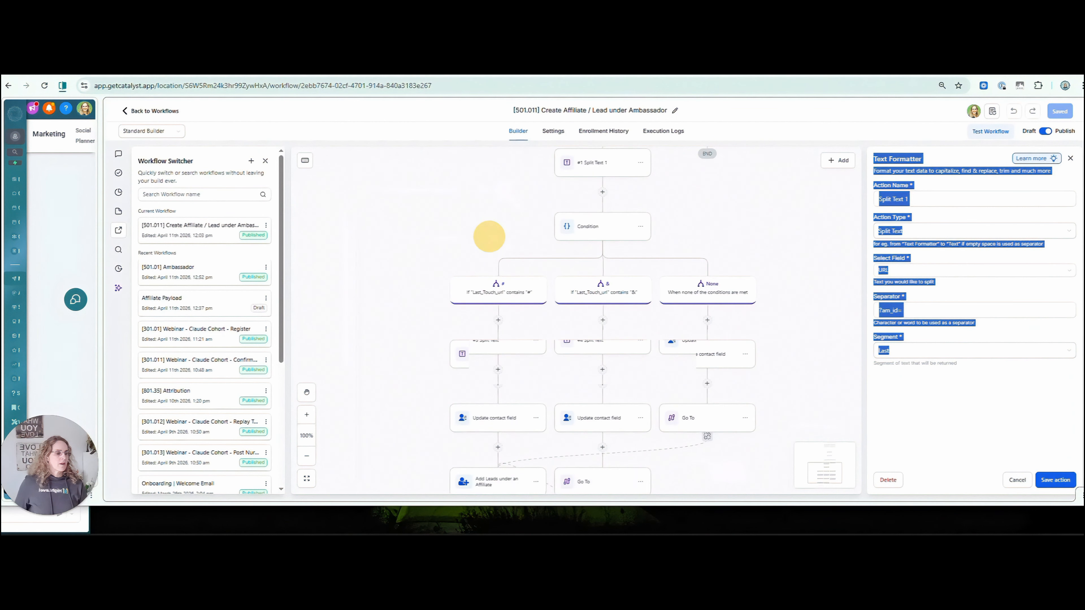
{"action": "left_click", "coordinate": [500, 346]}
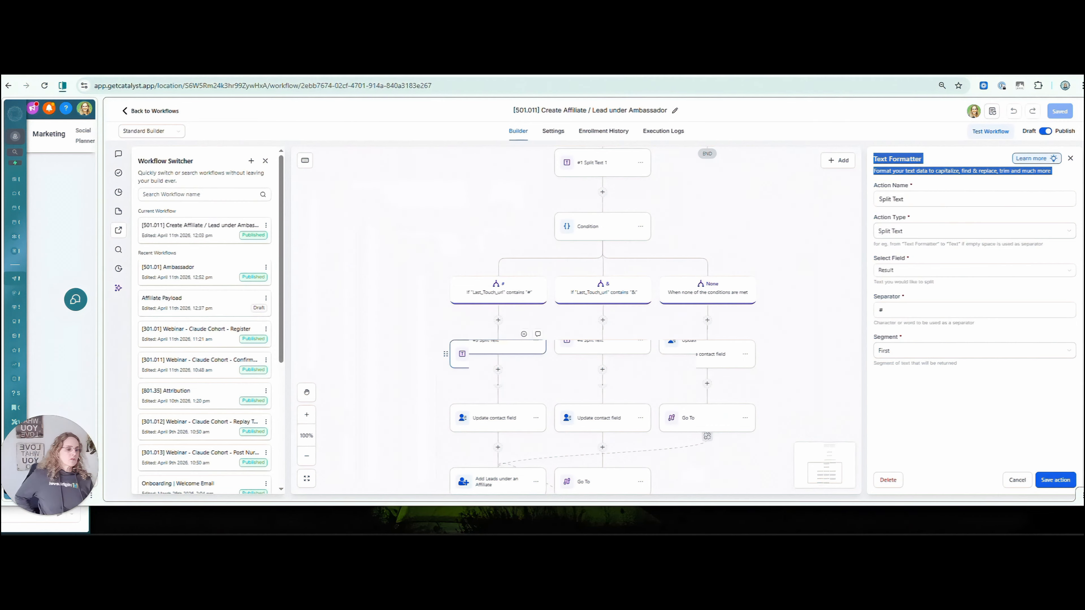
{"action": "left_click", "coordinate": [973, 310]}
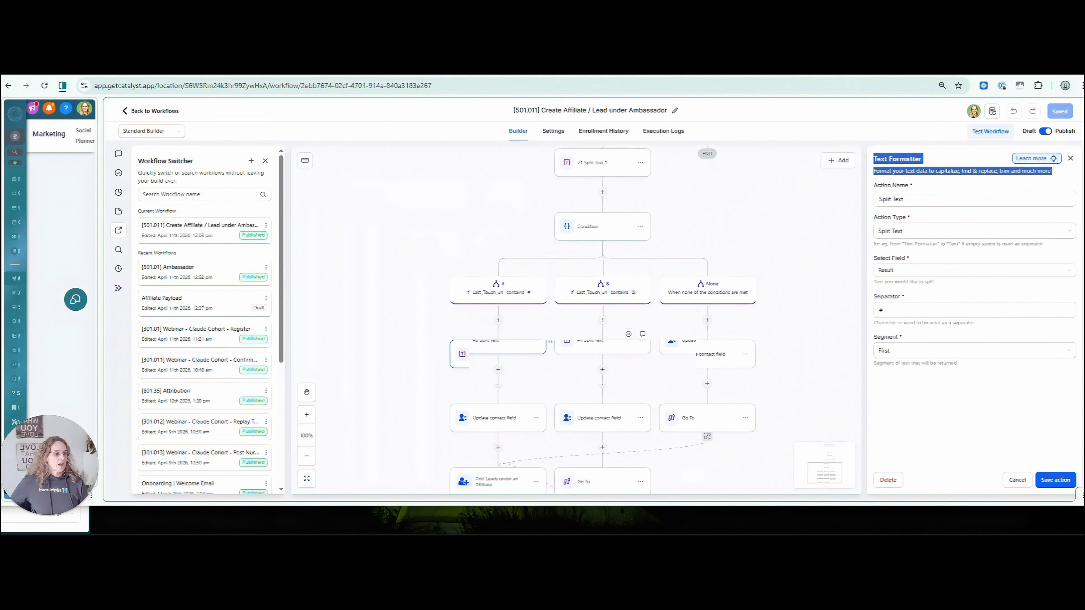
{"action": "left_click", "coordinate": [581, 347]}
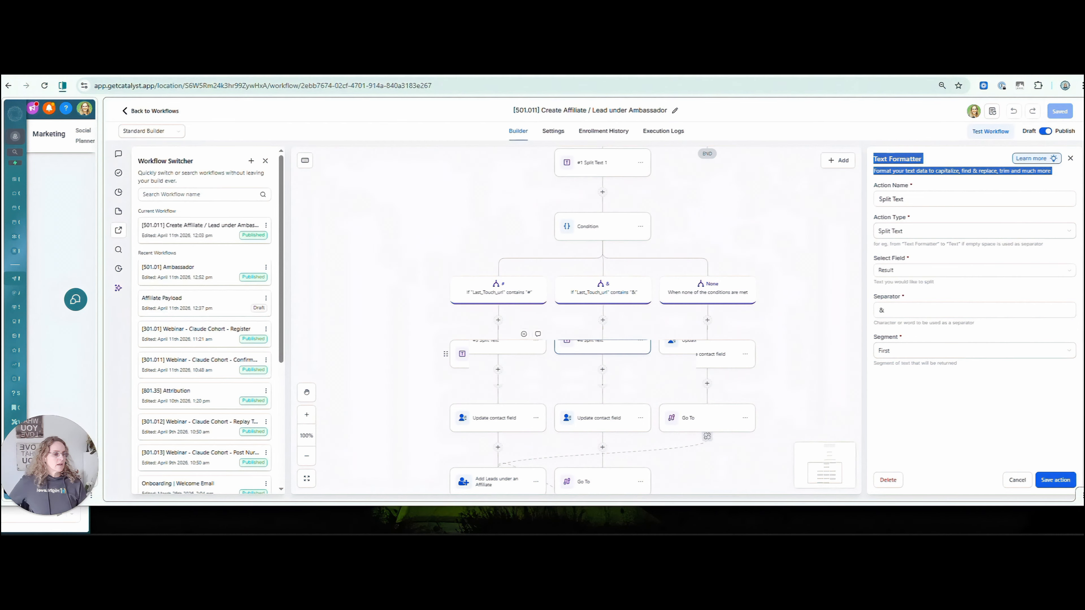
{"action": "left_click", "coordinate": [496, 351]}
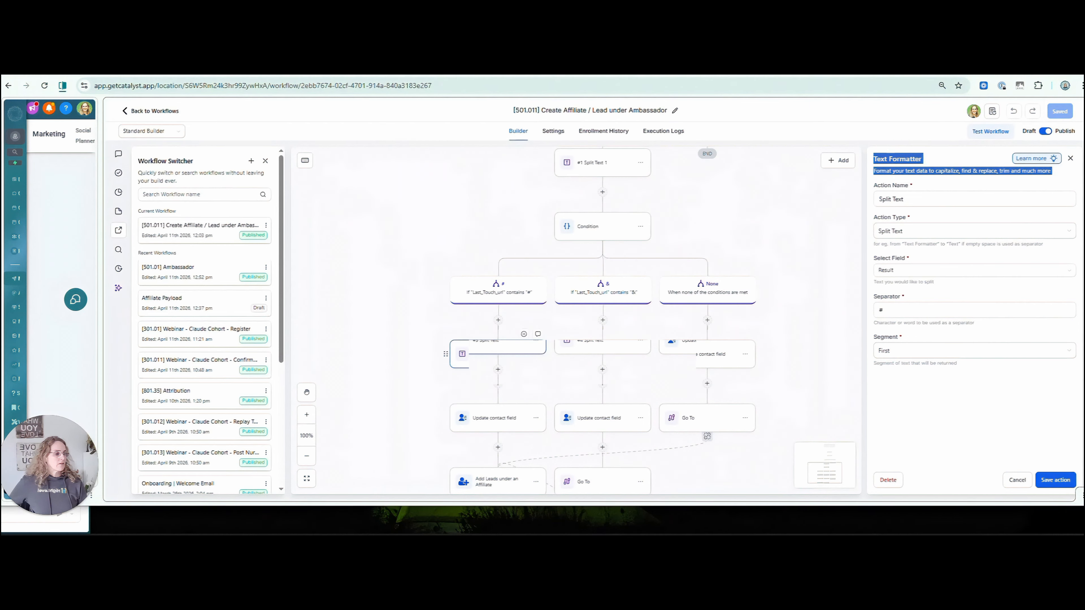
{"action": "left_click", "coordinate": [973, 350]}
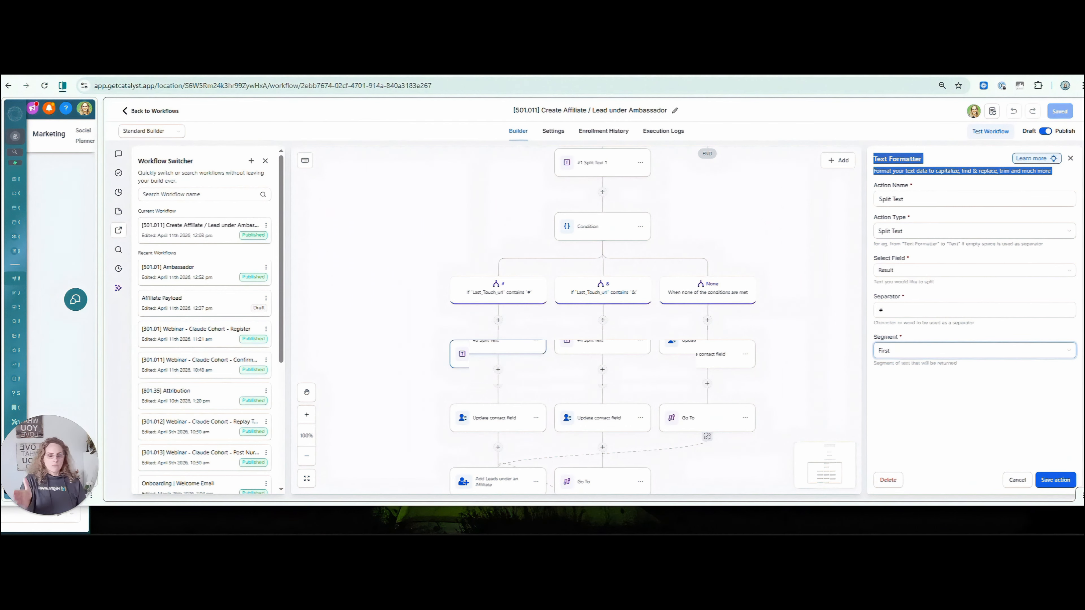
{"action": "key", "text": "Escape"}
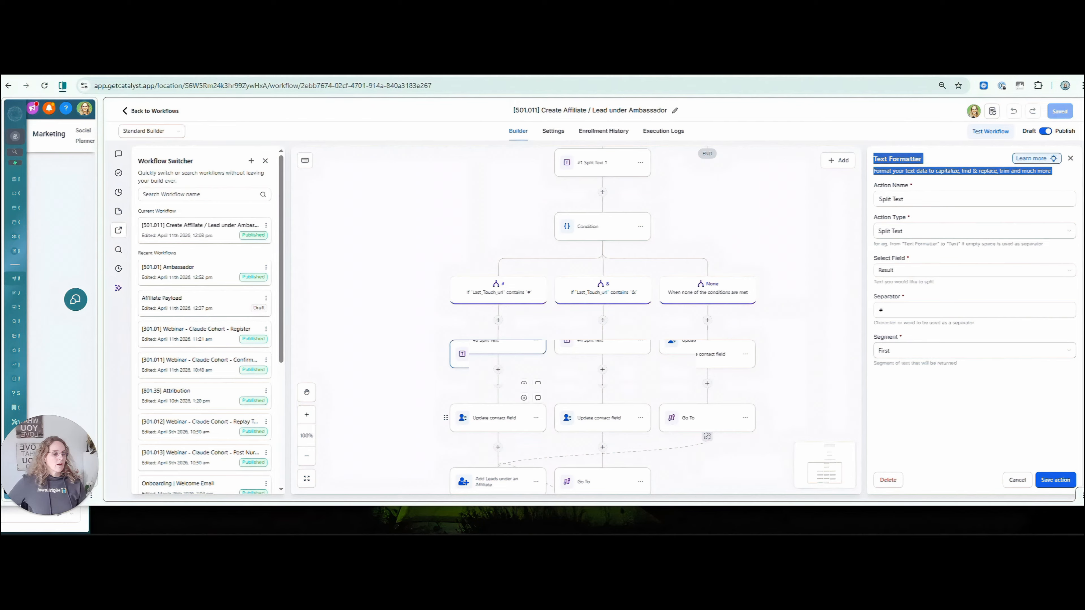
{"action": "left_click", "coordinate": [504, 416]}
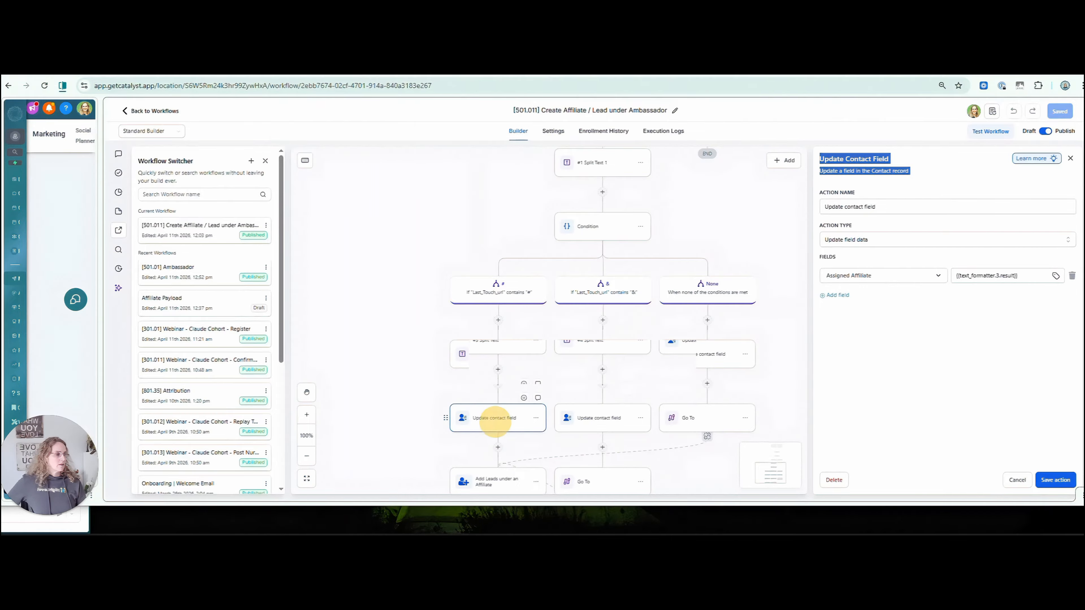
Review the middle and third branches' Update contact field steps.
{"action": "left_click", "coordinate": [605, 413]}
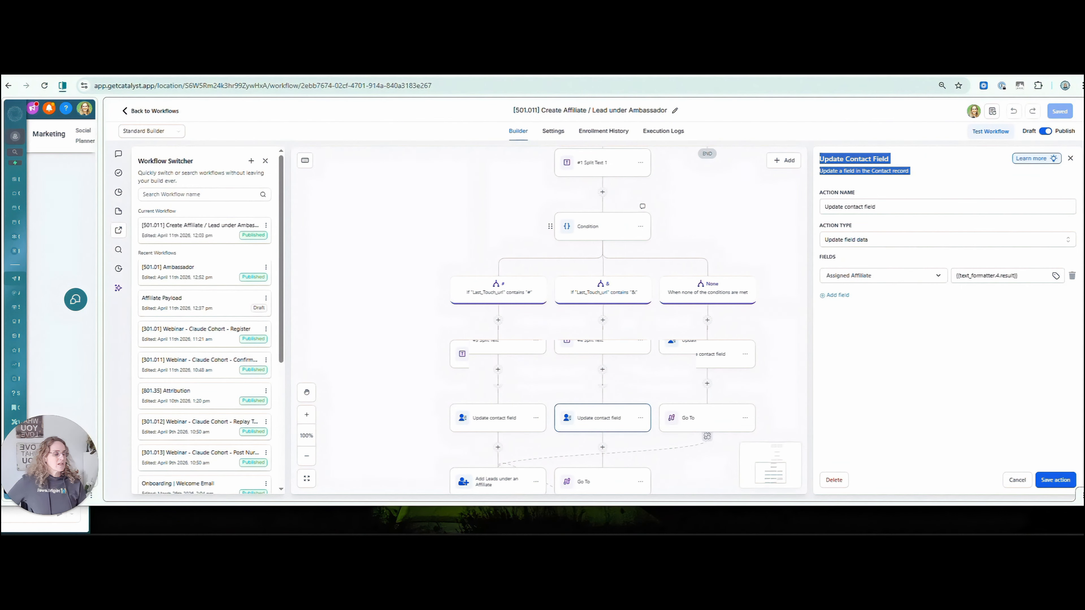
{"action": "left_click", "coordinate": [722, 354]}
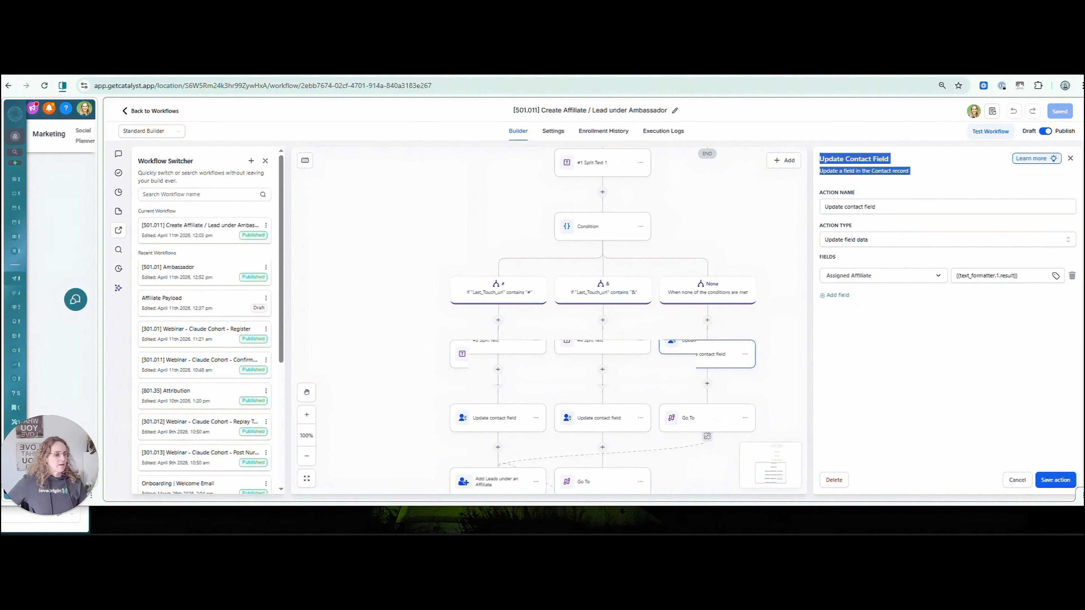
{"action": "left_click", "coordinate": [413, 375]}
Check that Add Leads under an Affiliate maps AM ID to the assigned affiliate, then return to the contact.
{"action": "scroll", "coordinate": [412, 376], "scroll_direction": "down", "scroll_amount": 3}
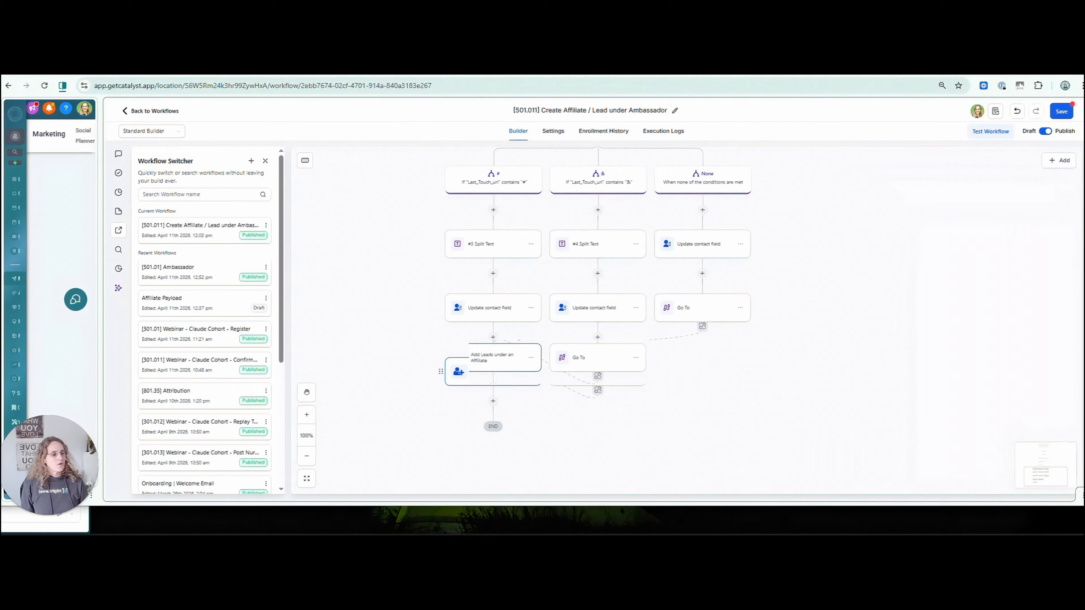
{"action": "left_click", "coordinate": [465, 370]}
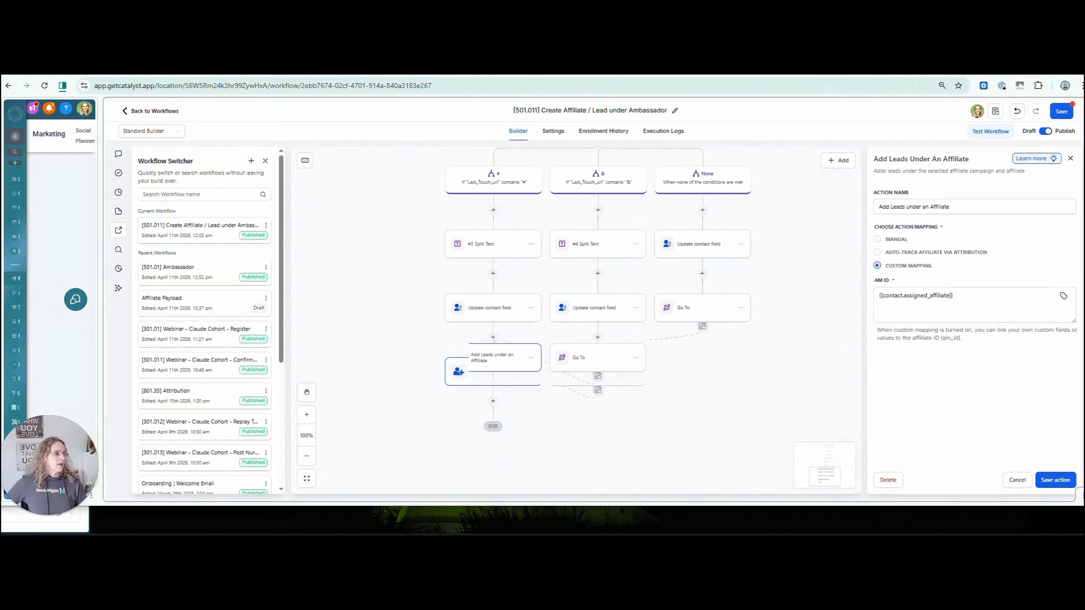
{"action": "left_click_drag", "start_coordinate": [953, 295], "coordinate": [871, 296]}
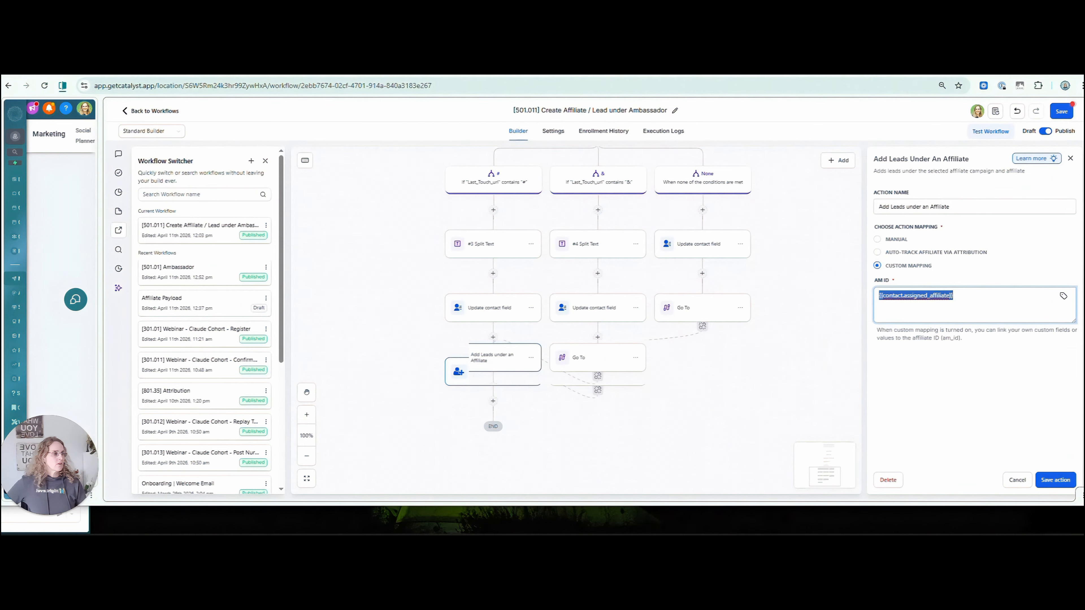
{"action": "scroll", "coordinate": [543, 299], "scroll_direction": "left", "scroll_amount": 5}
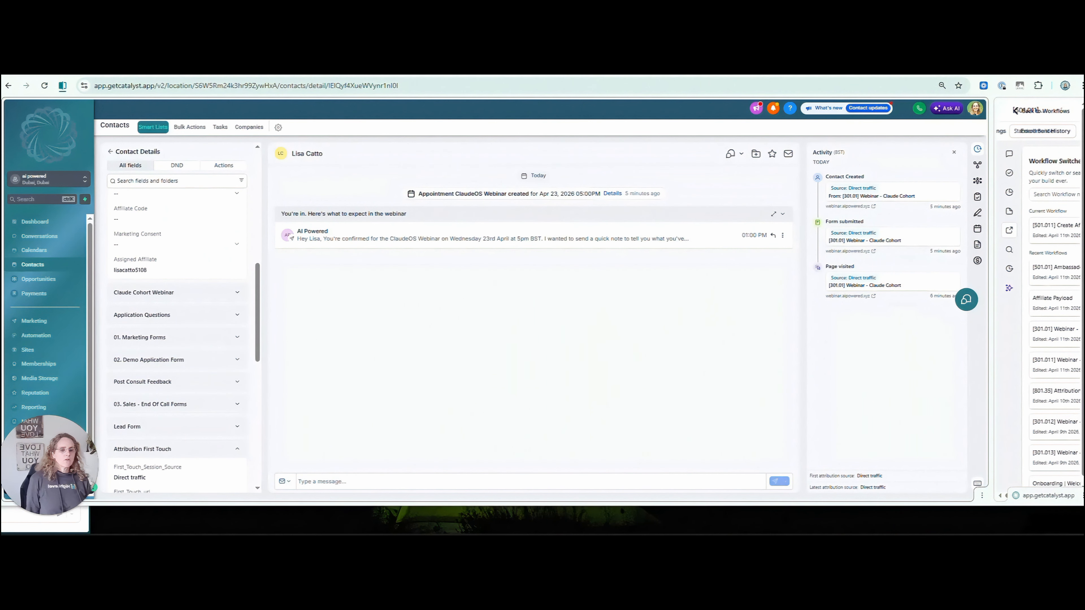
Note the contact's assigned affiliate, then view that ambassador's Leads in the AI Powered Ambassador Programme.
{"action": "left_click_drag", "start_coordinate": [147, 269], "coordinate": [107, 267]}
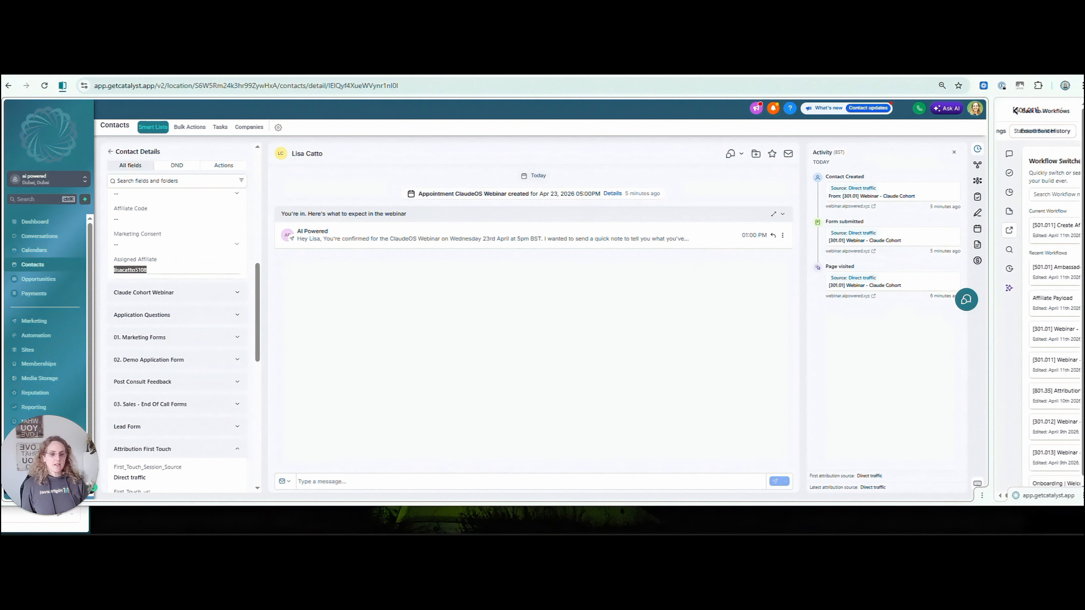
{"action": "left_click", "coordinate": [34, 321]}
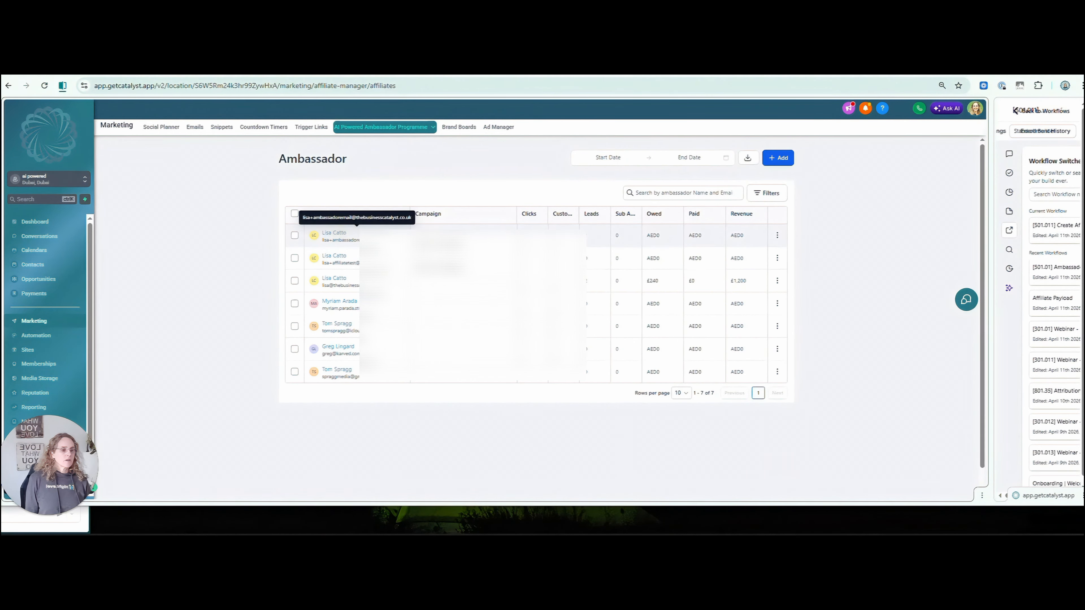
{"action": "left_click", "coordinate": [334, 232]}
{"action": "scroll", "coordinate": [159, 380], "scroll_direction": "down", "scroll_amount": 2}
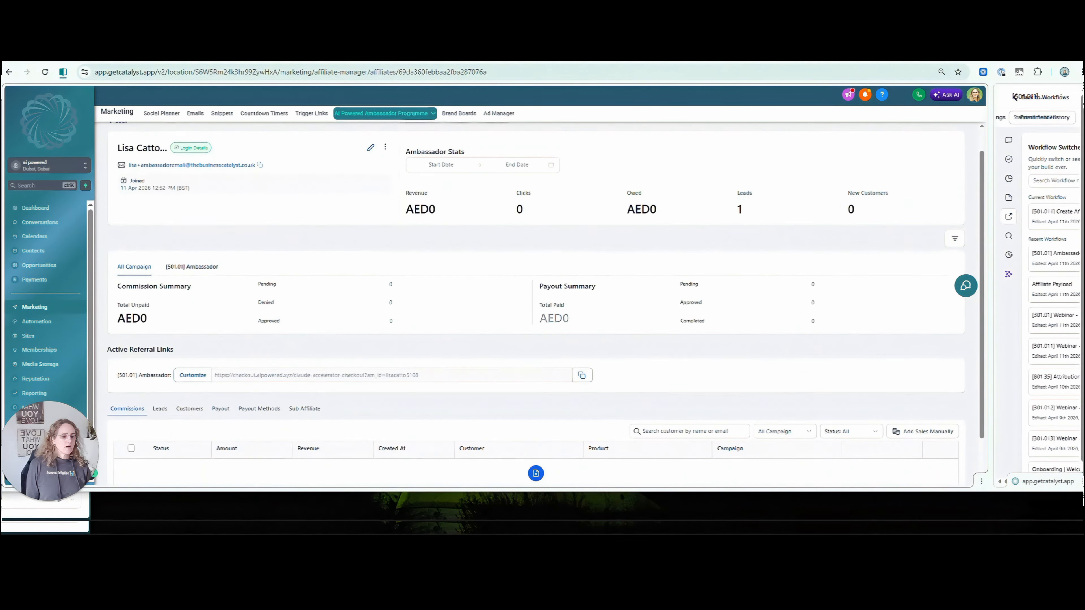
{"action": "left_click", "coordinate": [159, 377]}
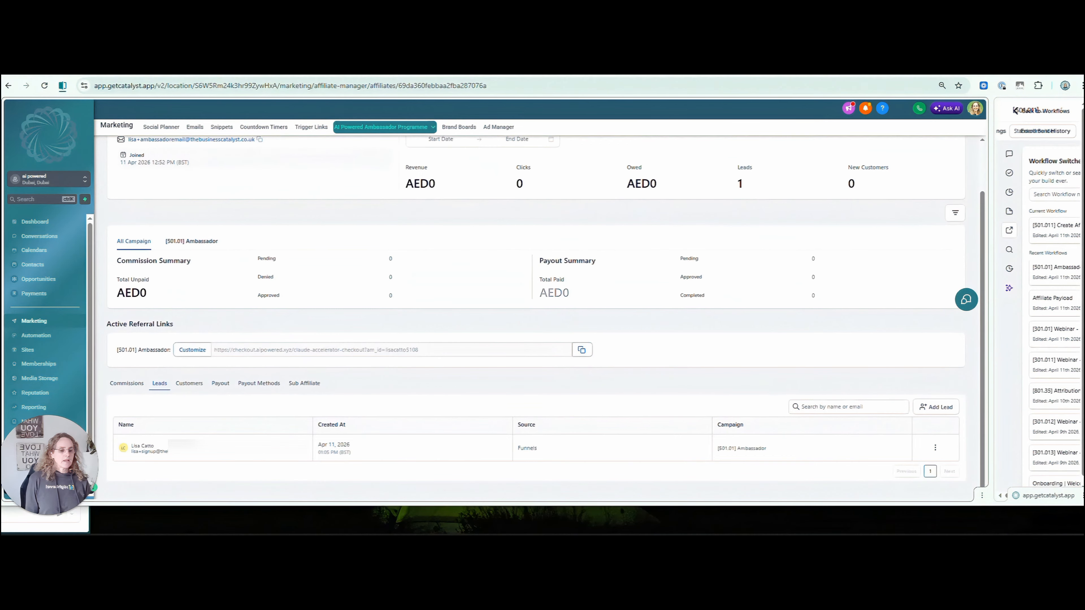